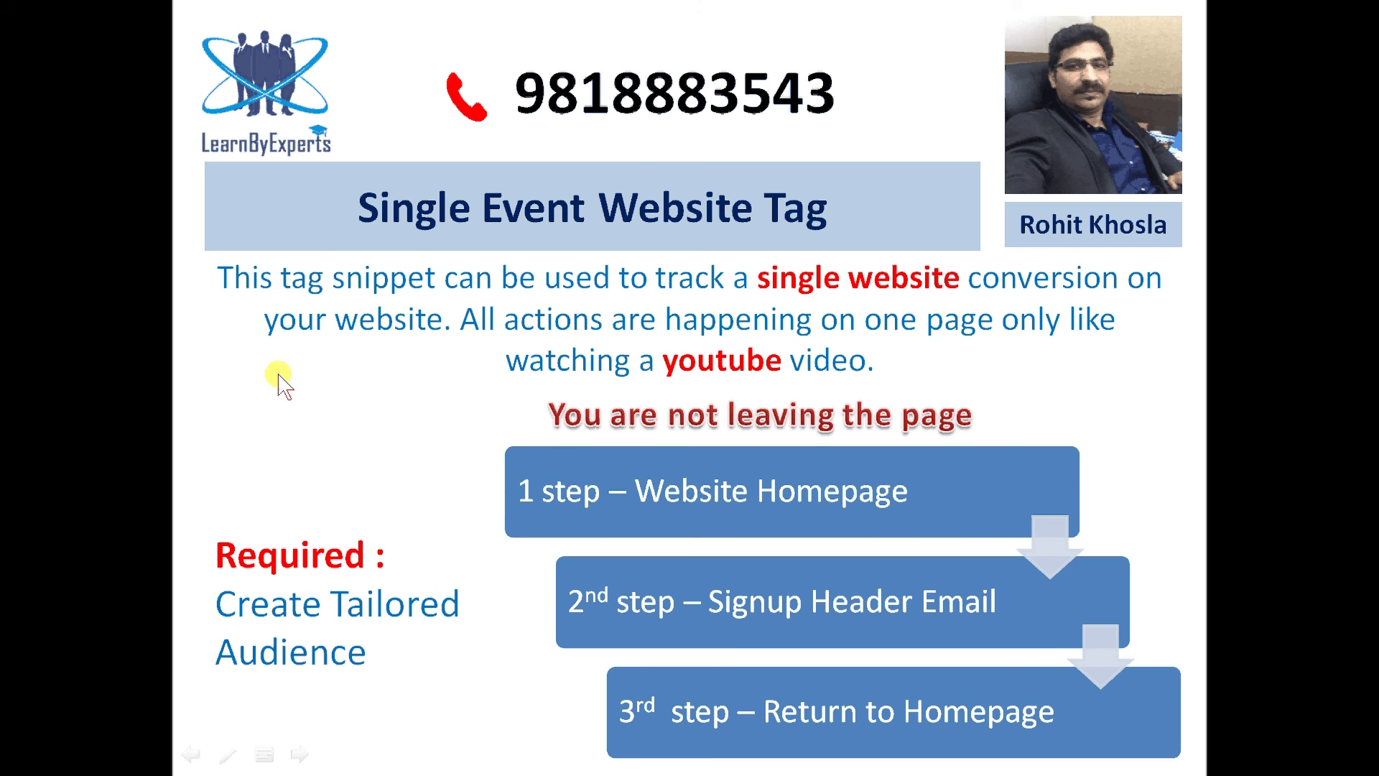
- Switch from the PowerPoint slideshow to the Webcom e-Trade page in Chrome
{"action": "key", "text": "alt+Tab"}
{"action": "key", "text": "alt+Tab"}
{"action": "key", "text": "alt+Tab"}
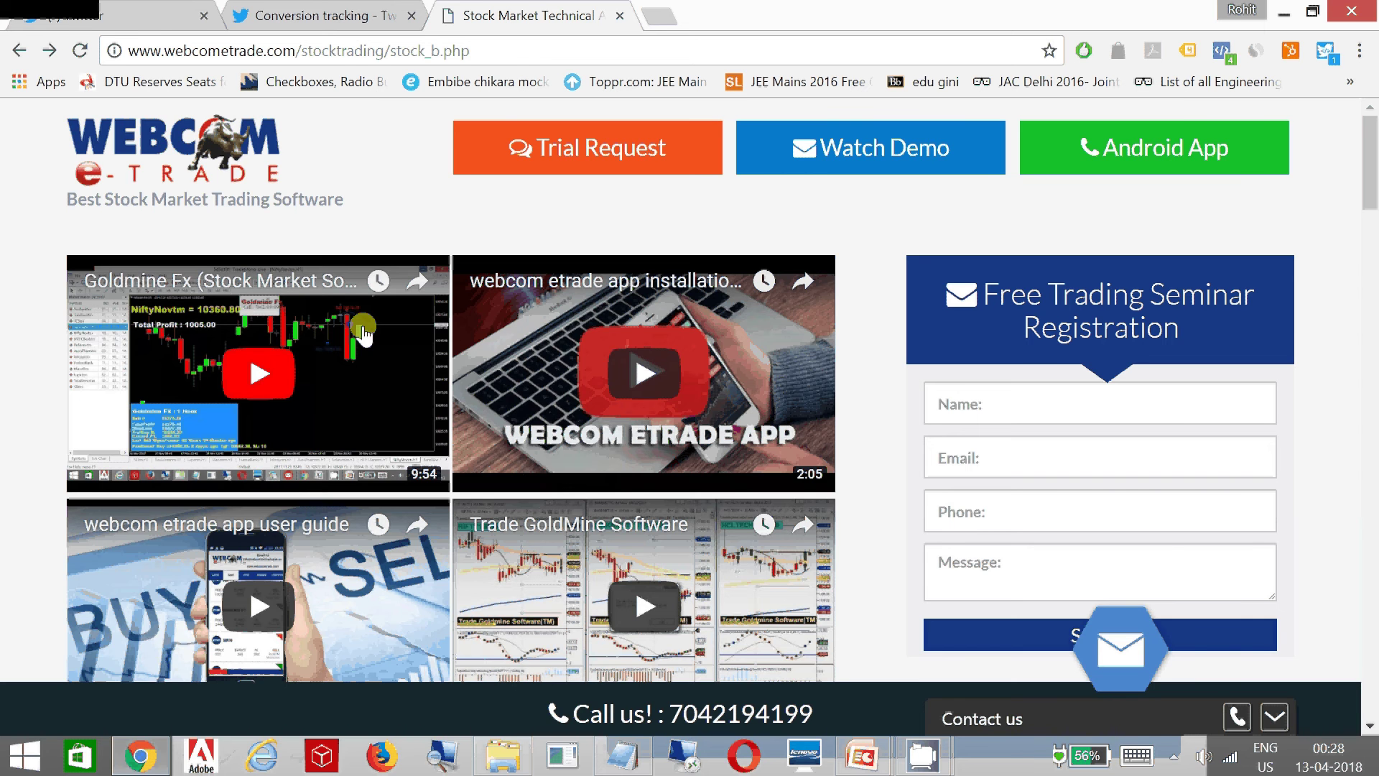
- Go to the Conversion tracking tab, browse the Tools menu, and start a new conversion event
{"action": "key", "text": "ctrl+shift+Tab"}
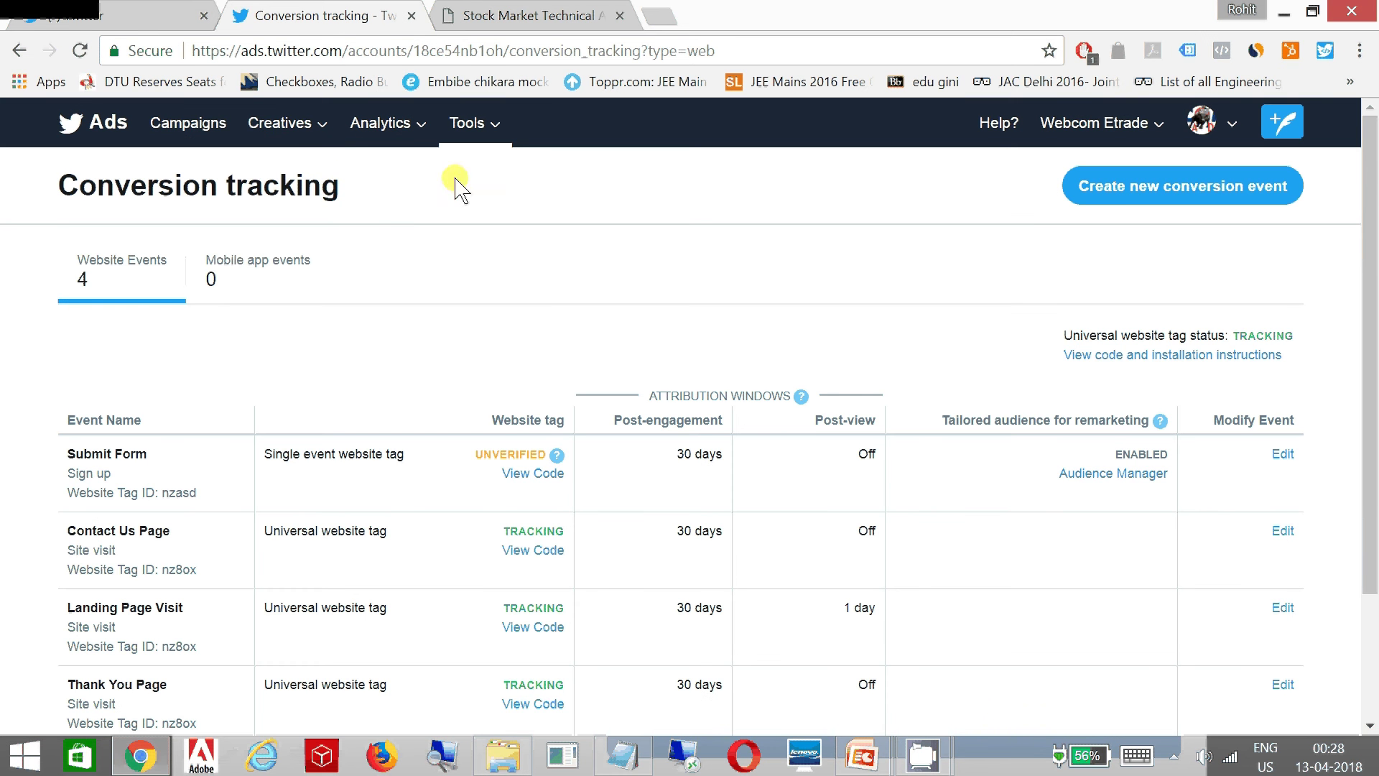
{"action": "left_click", "coordinate": [495, 129]}
{"action": "scroll", "coordinate": [292, 400], "scroll_direction": "down", "scroll_amount": 3}
{"action": "scroll", "coordinate": [292, 400], "scroll_direction": "up", "scroll_amount": 3}
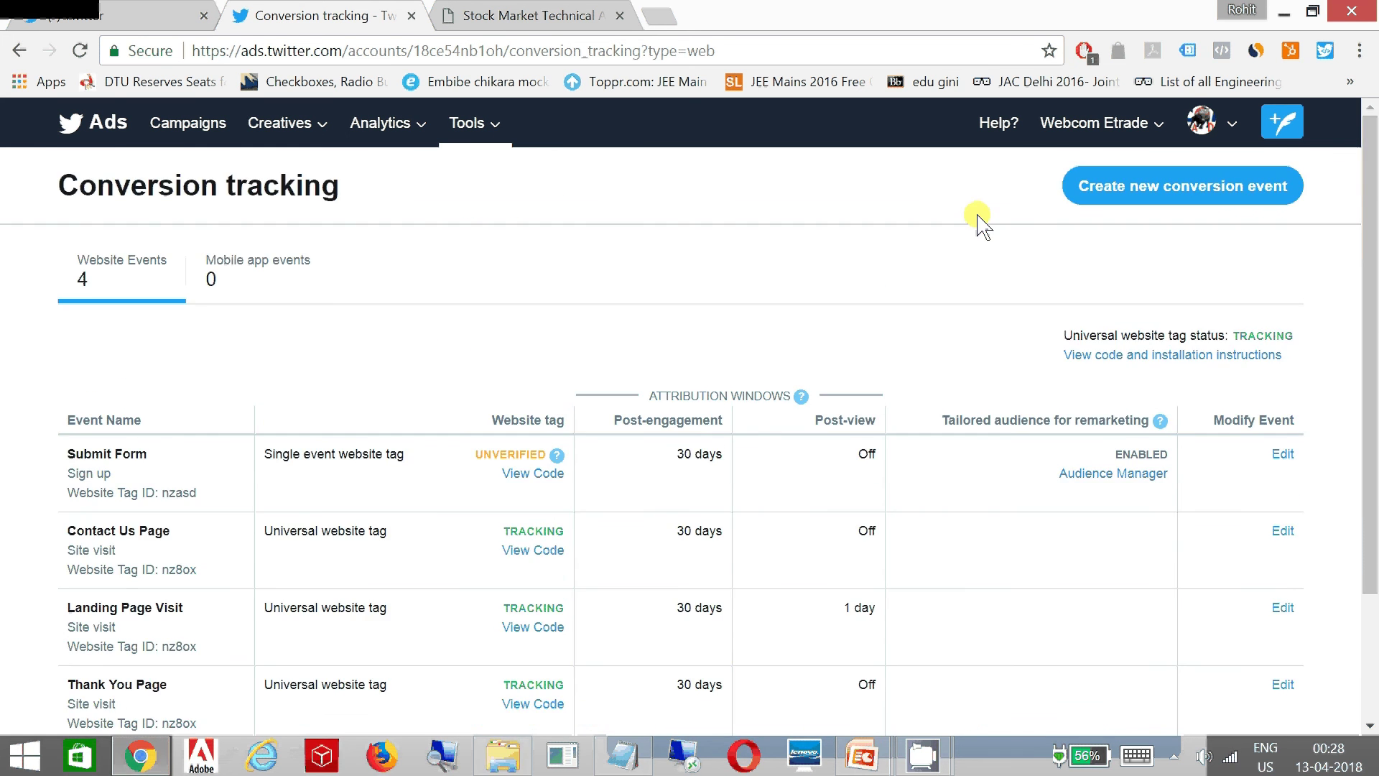
{"action": "left_click", "coordinate": [1116, 191]}
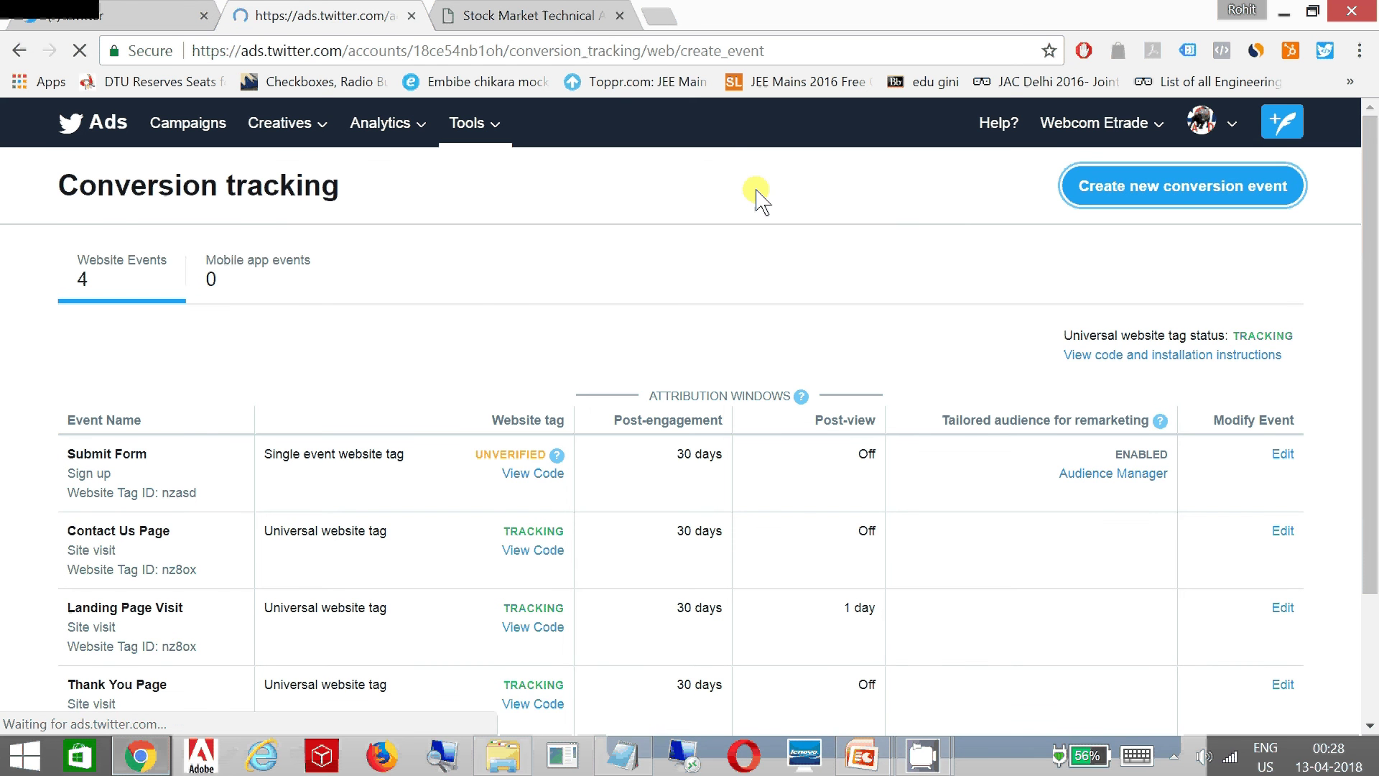
- Rename the event from 'Mail Signup' to 'Video Views' and set the conversion type to Site visit
{"action": "left_click", "coordinate": [552, 330]}
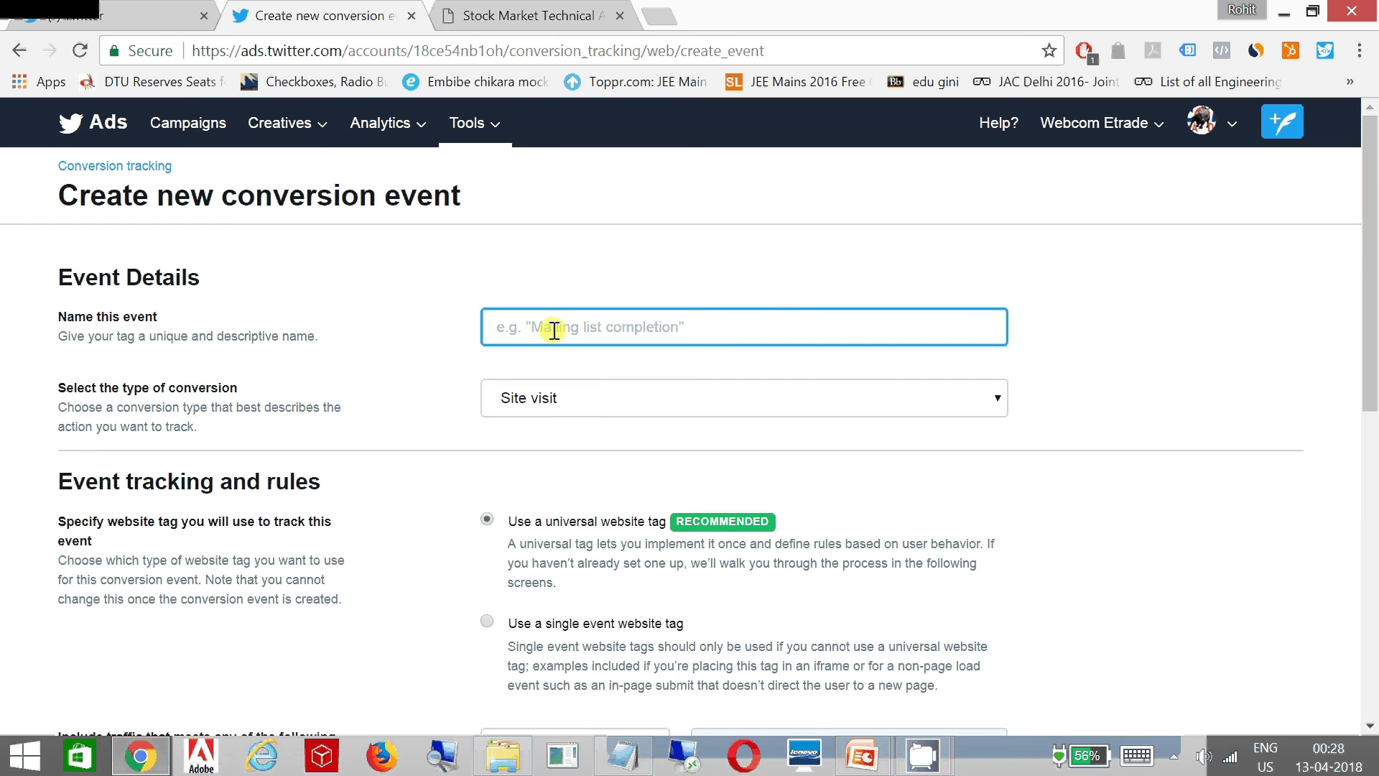
{"action": "type", "text": "Mail Signup"}
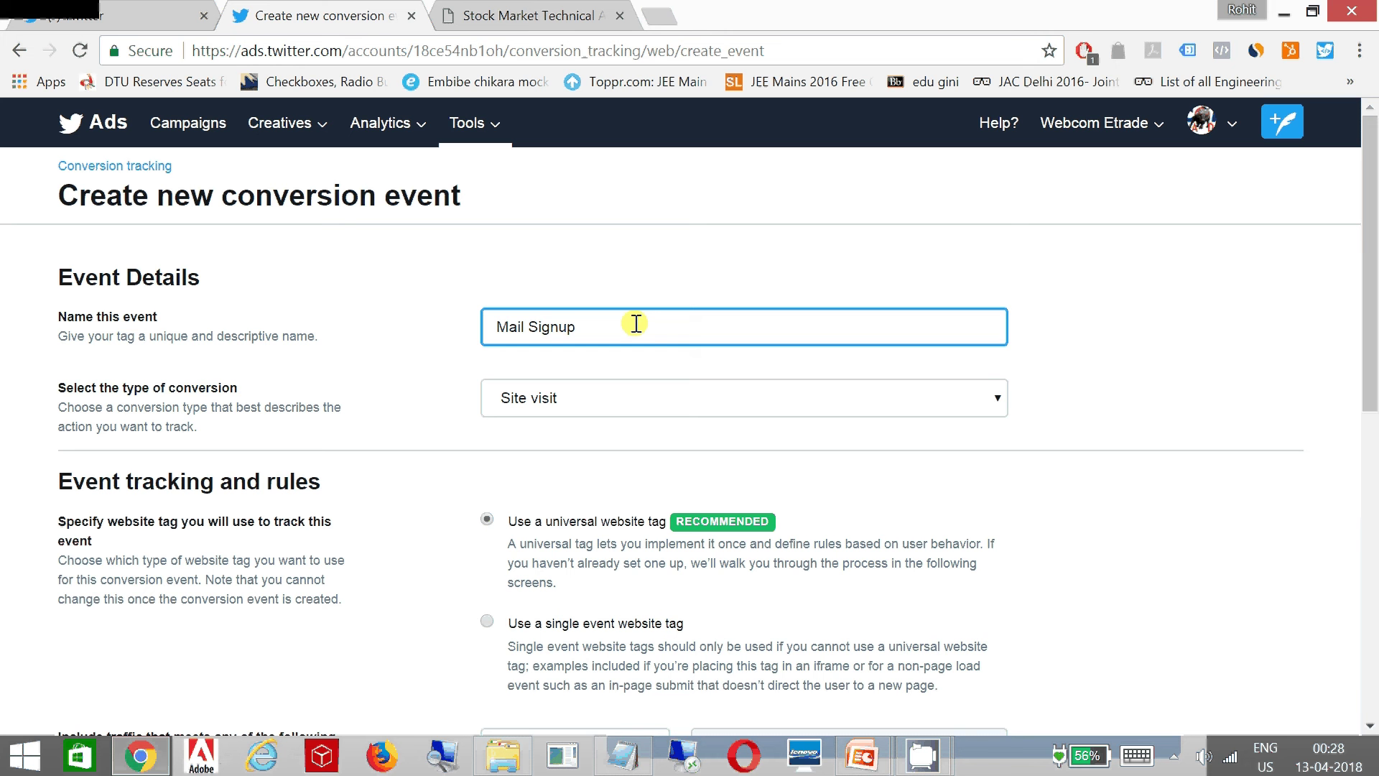
{"action": "left_click_drag", "start_coordinate": [613, 326], "coordinate": [444, 341]}
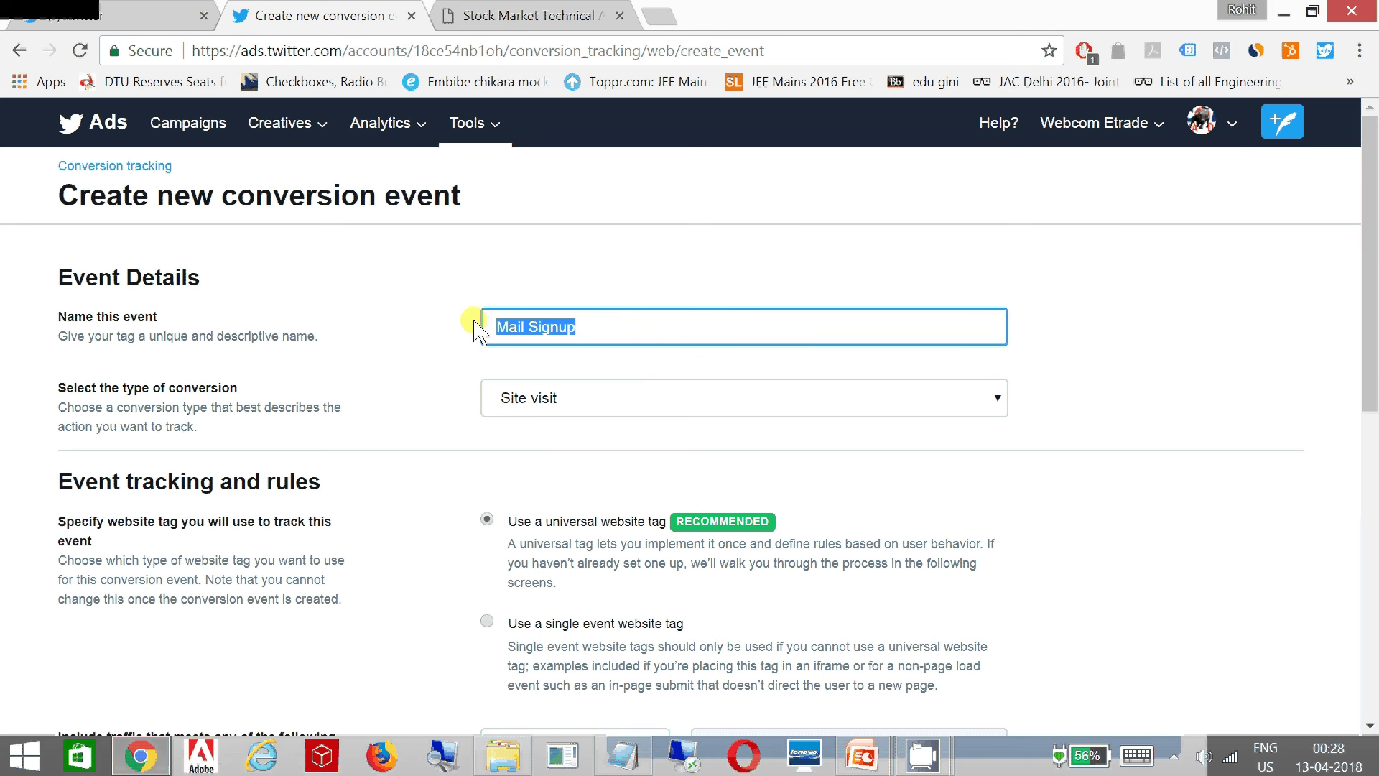
{"action": "type", "text": "Vid"}
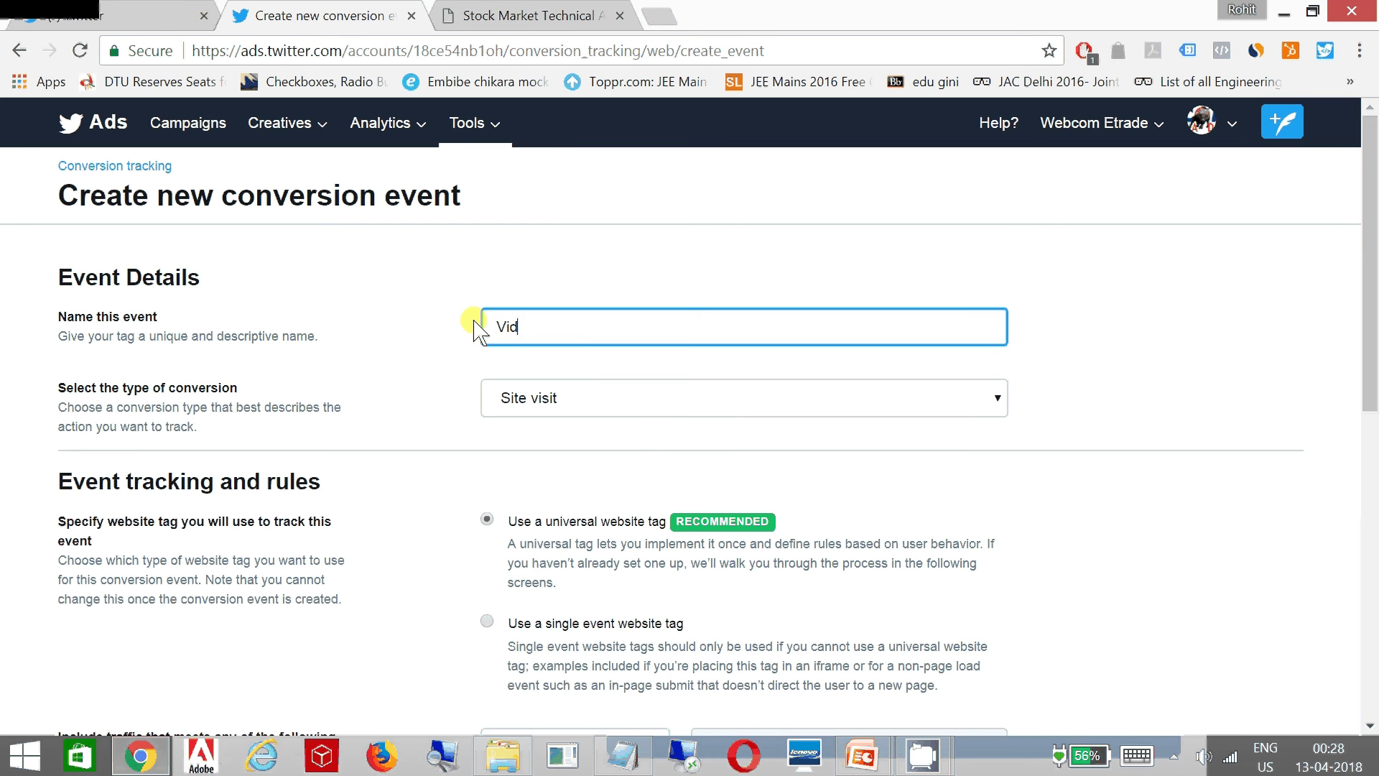
{"action": "type", "text": "eo Views"}
{"action": "left_click", "coordinate": [541, 399]}
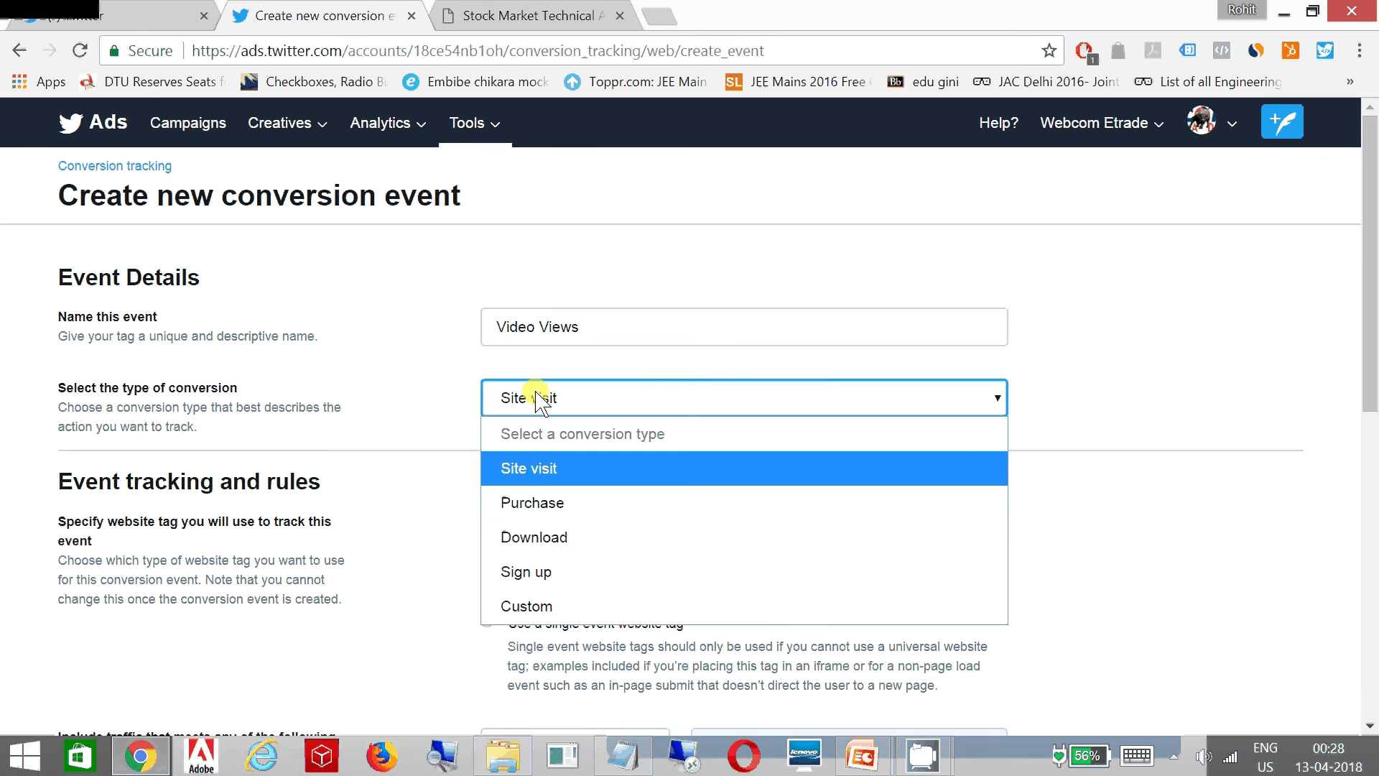
{"action": "left_click", "coordinate": [532, 467]}
{"action": "scroll", "coordinate": [514, 438], "scroll_direction": "down", "scroll_amount": 3}
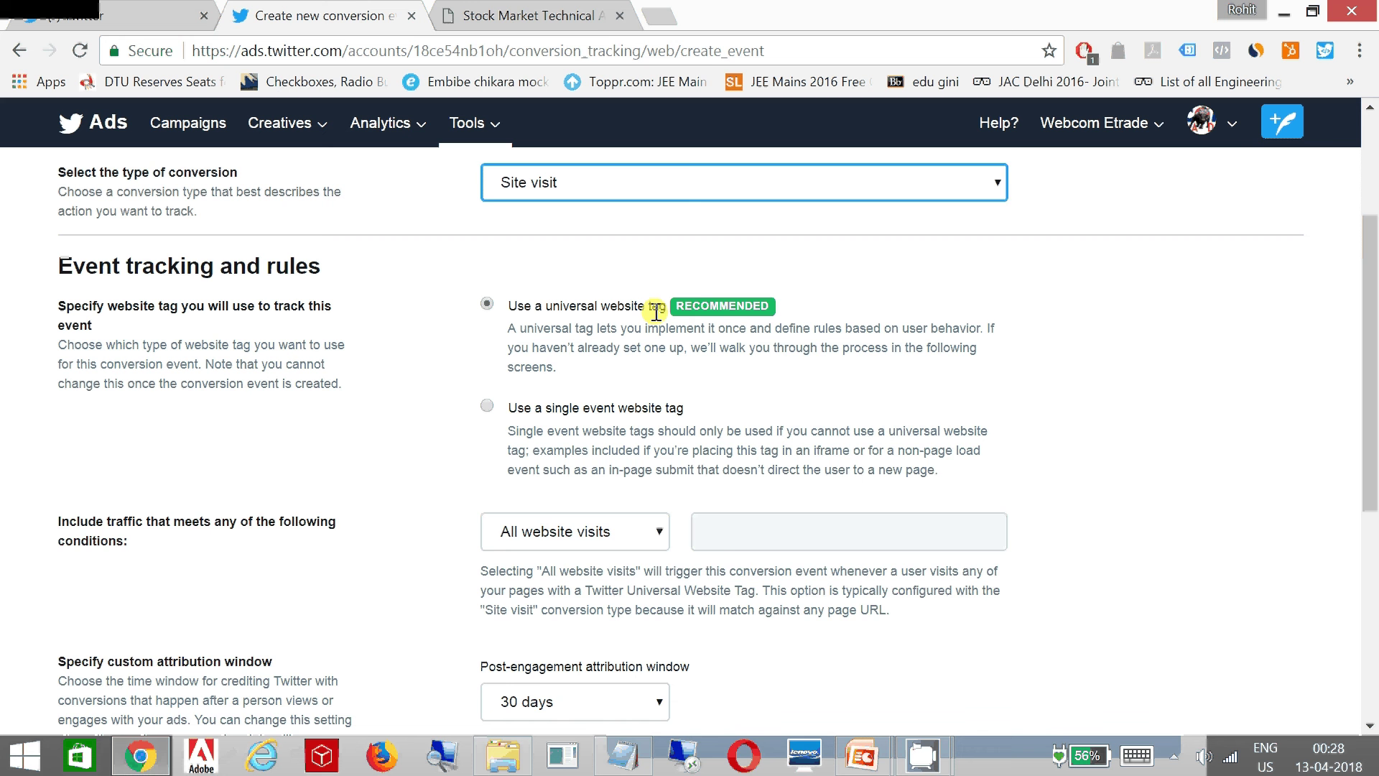
- Choose a single event website tag, leaving tailored audience creation off
{"action": "left_click", "coordinate": [518, 409]}
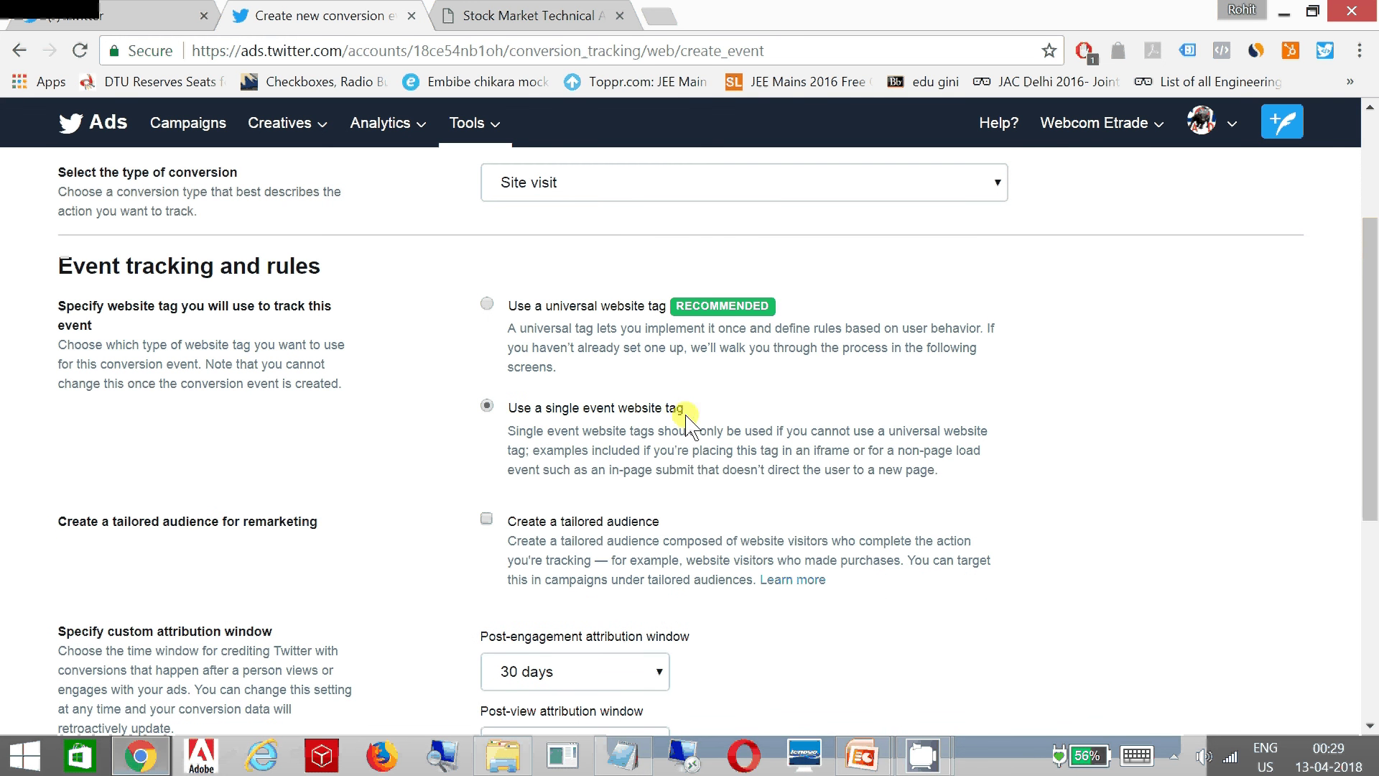
{"action": "scroll", "coordinate": [678, 411], "scroll_direction": "down", "scroll_amount": 2}
{"action": "left_click", "coordinate": [487, 196]}
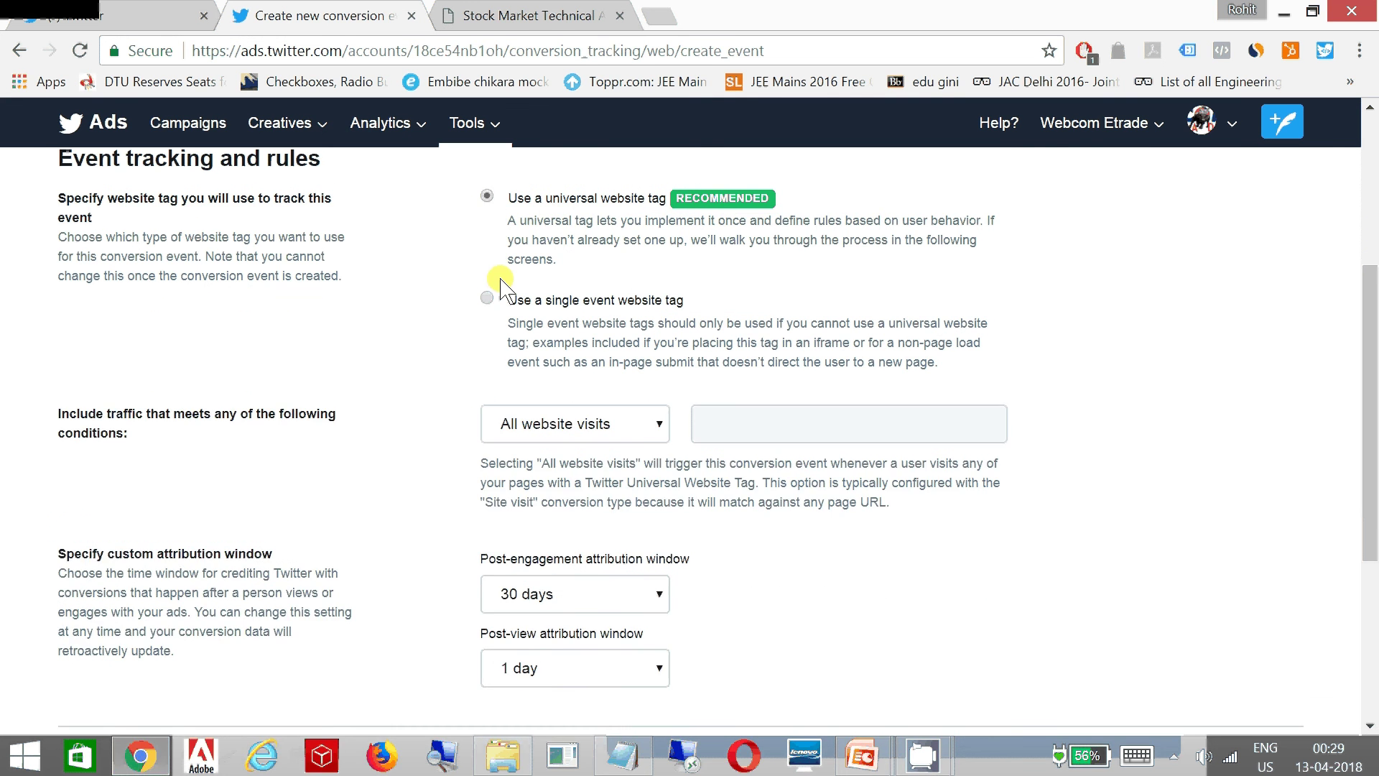
{"action": "left_click", "coordinate": [487, 298]}
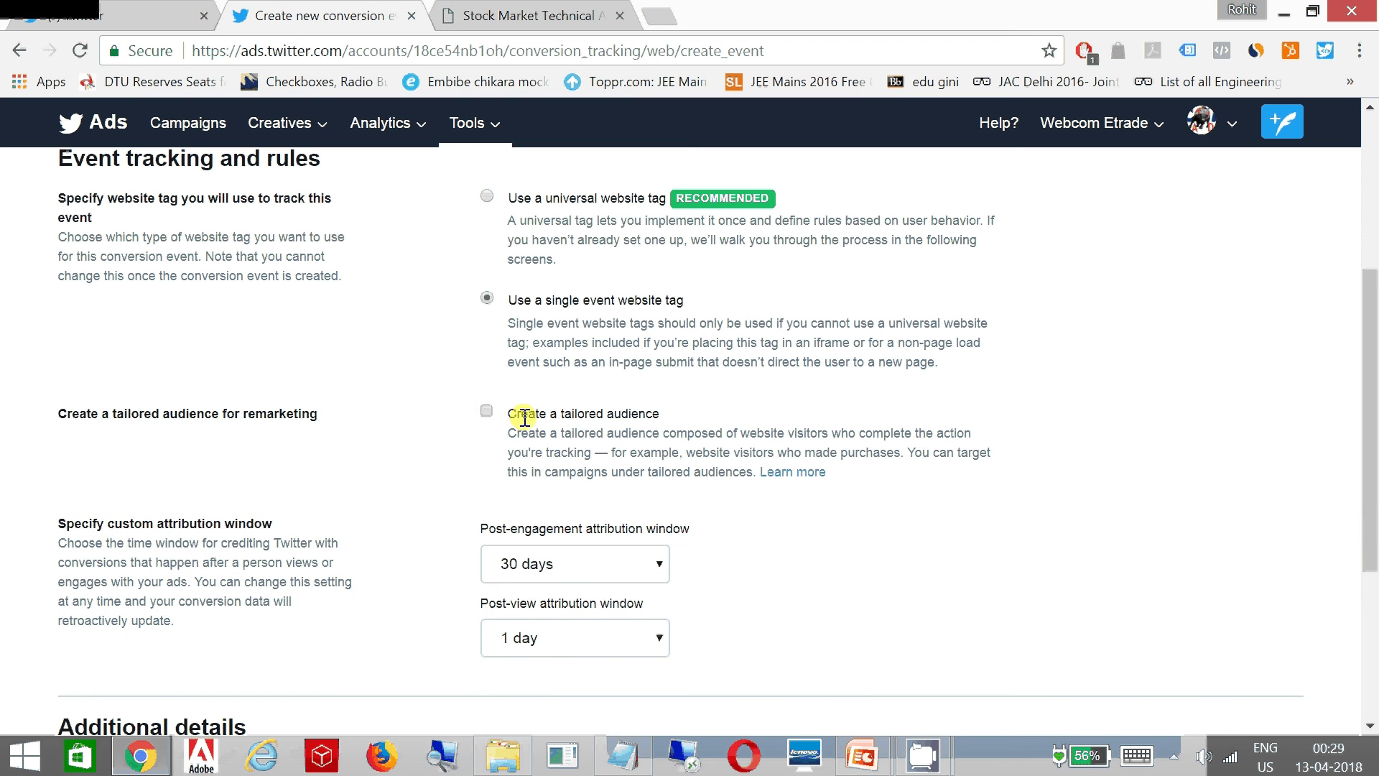
{"action": "left_click", "coordinate": [487, 411]}
{"action": "left_click", "coordinate": [491, 414]}
- Keep the 30-day post-engagement window, set post-view attribution to Off, and accept the terms
{"action": "left_click", "coordinate": [578, 571]}
{"action": "left_click", "coordinate": [530, 459]}
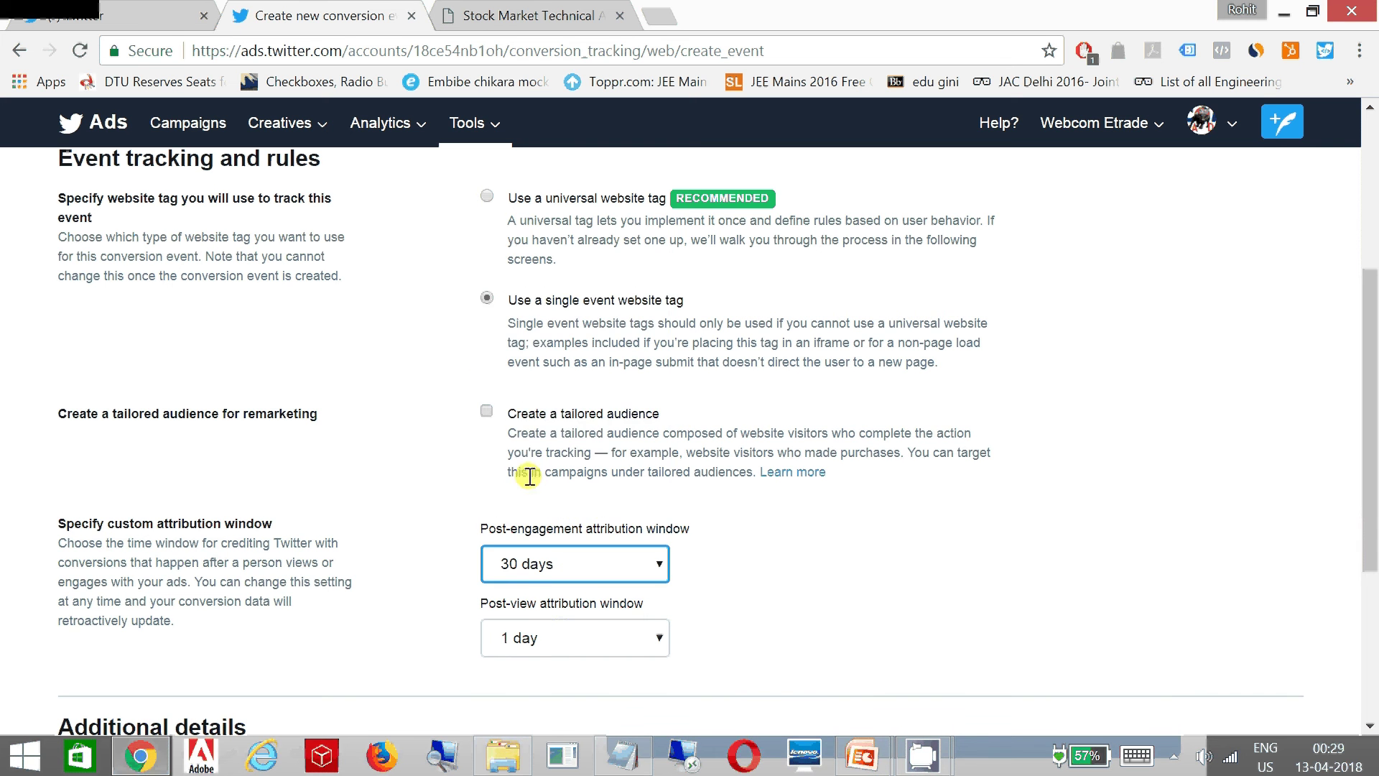
{"action": "left_click", "coordinate": [564, 641]}
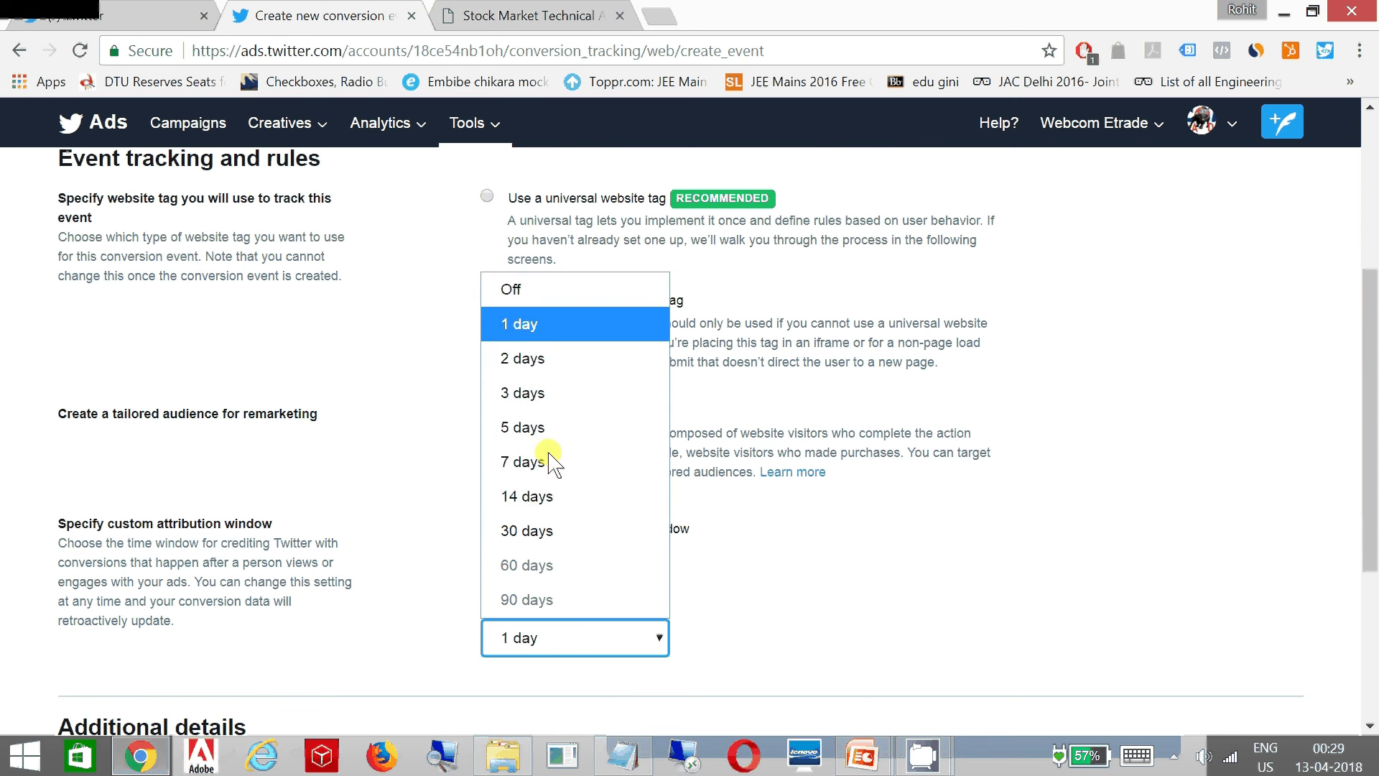
{"action": "left_click", "coordinate": [535, 294]}
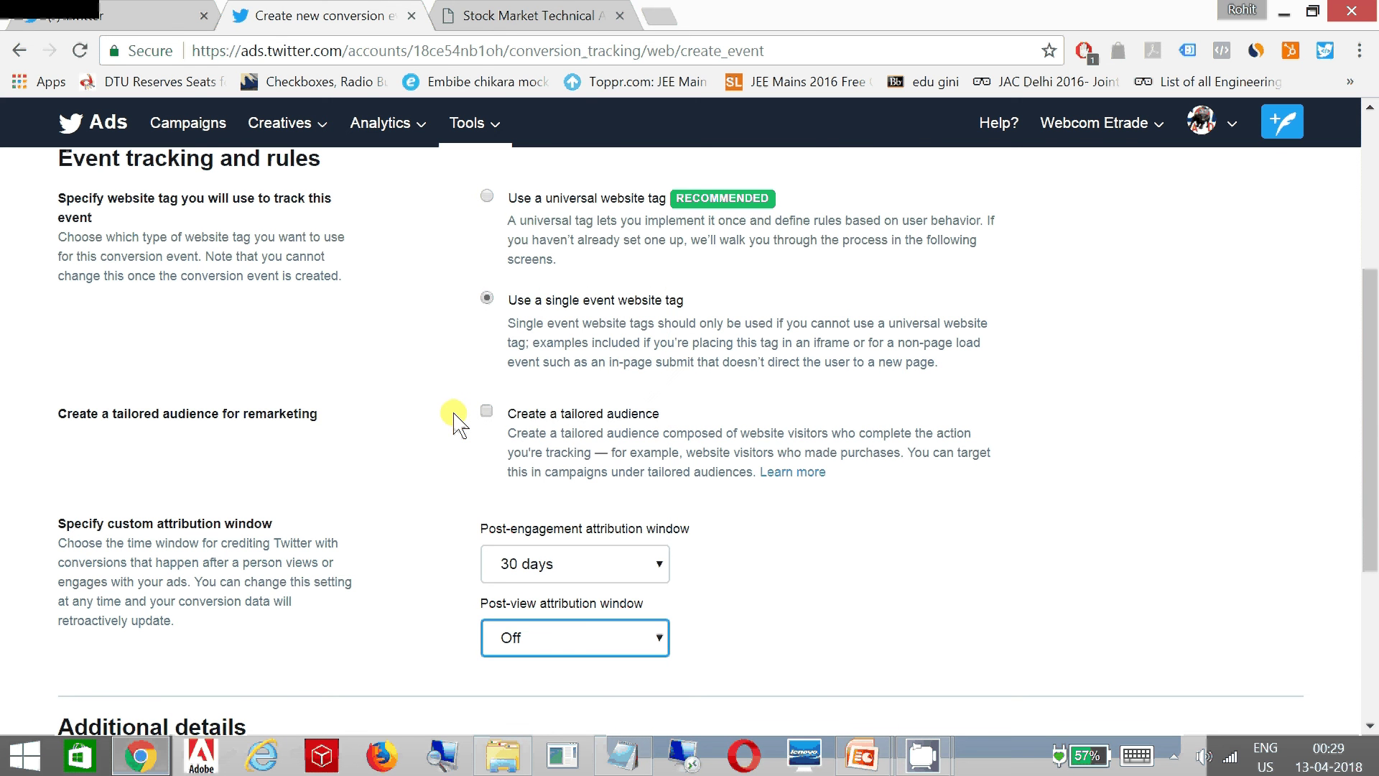
{"action": "scroll", "coordinate": [454, 423], "scroll_direction": "down", "scroll_amount": 3}
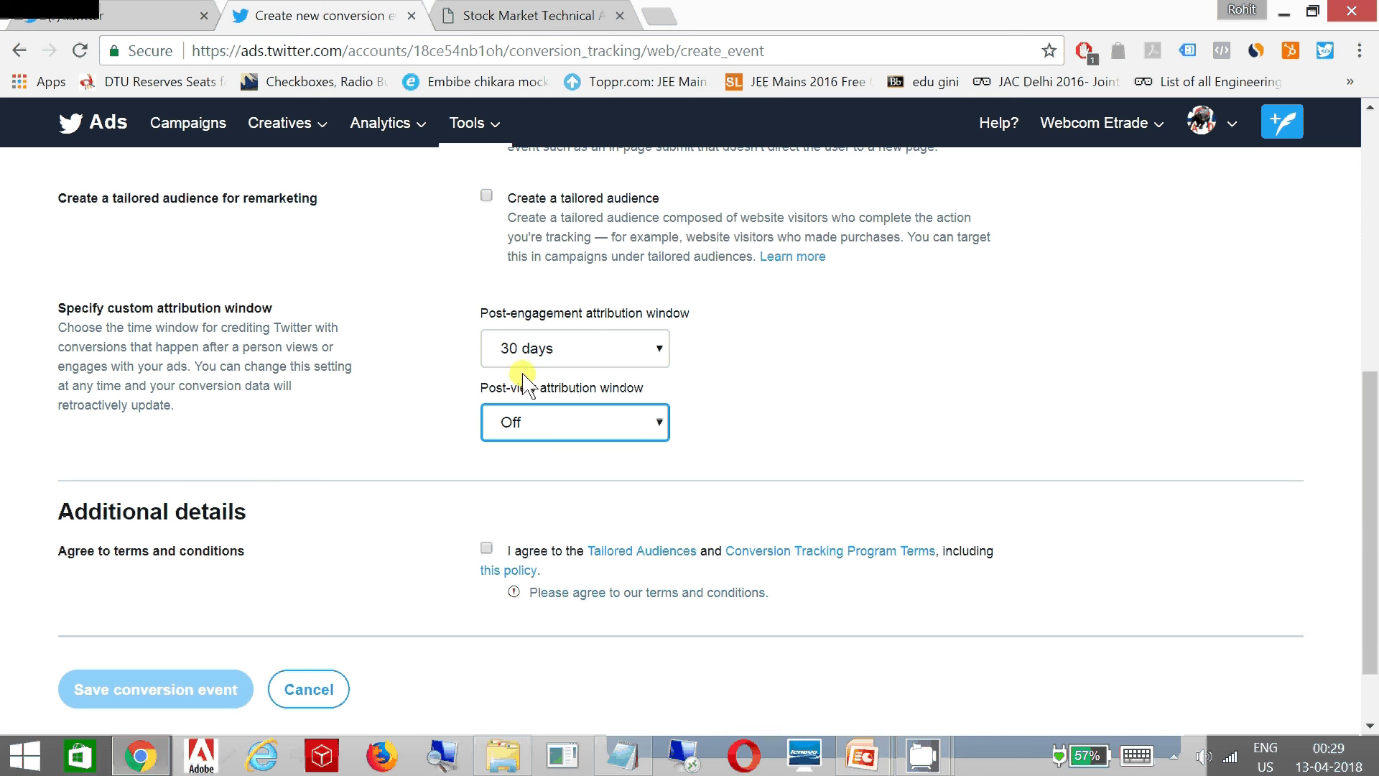
{"action": "left_click", "coordinate": [486, 548]}
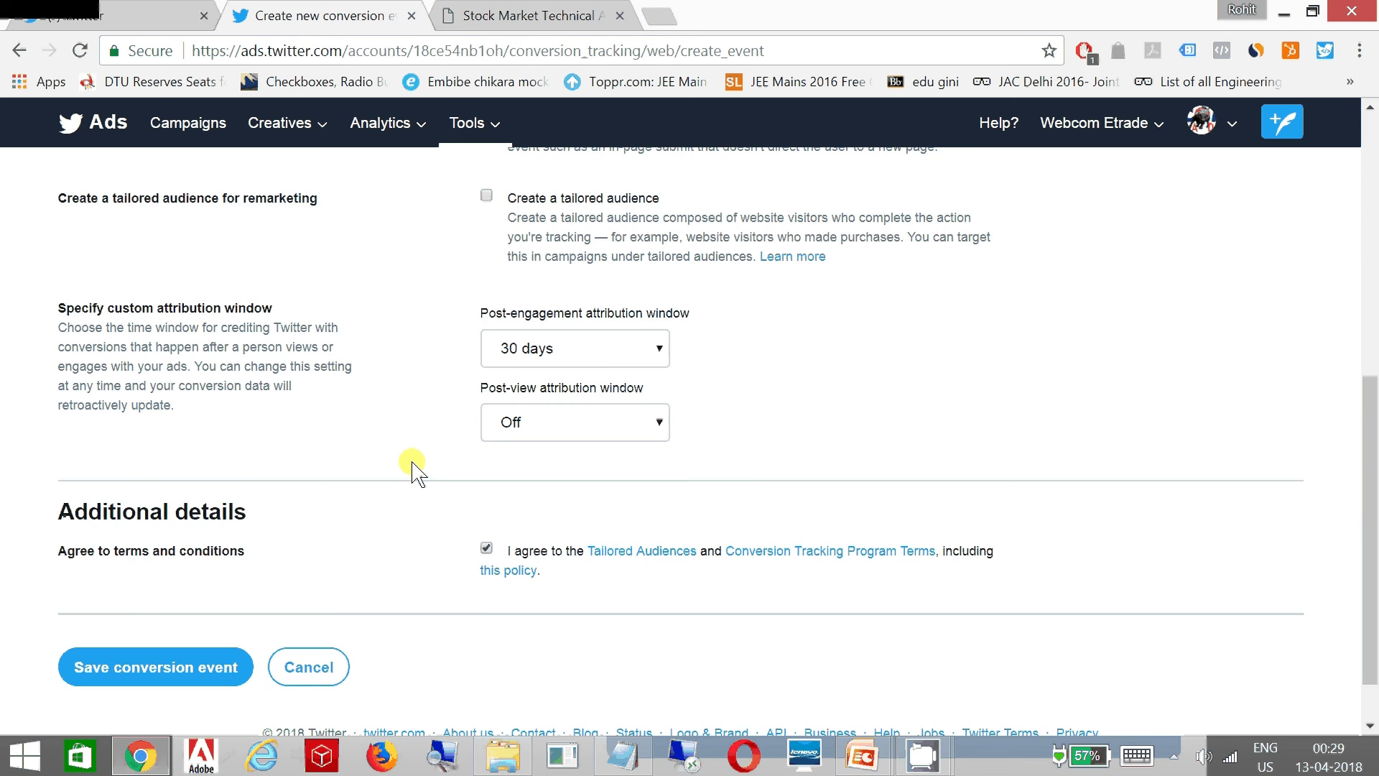
- Review the 'Video Views' event name, then switch to the Webcom e-Trade tab
{"action": "scroll", "coordinate": [414, 471], "scroll_direction": "up", "scroll_amount": 3}
{"action": "scroll", "coordinate": [431, 456], "scroll_direction": "up", "scroll_amount": 5}
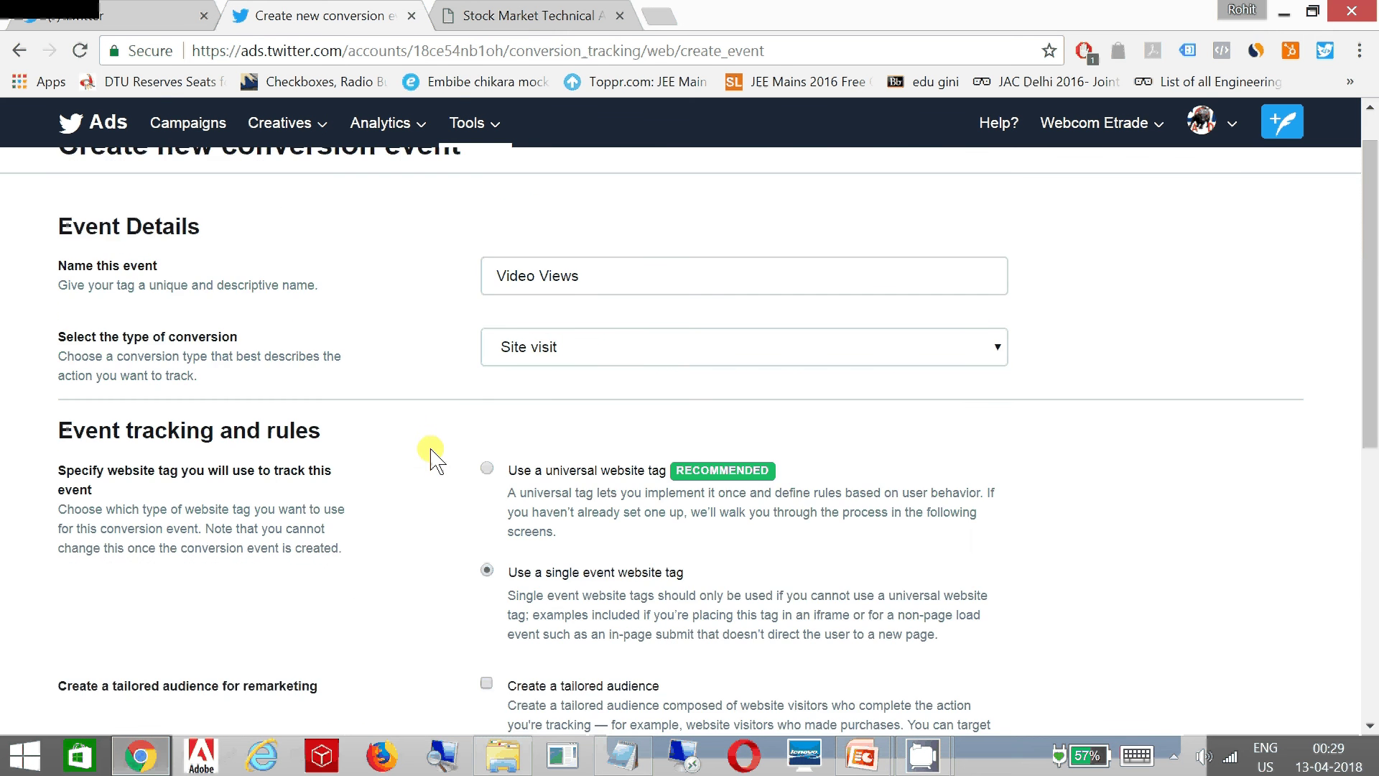
{"action": "left_click_drag", "start_coordinate": [583, 327], "coordinate": [470, 338]}
{"action": "left_click", "coordinate": [418, 282]}
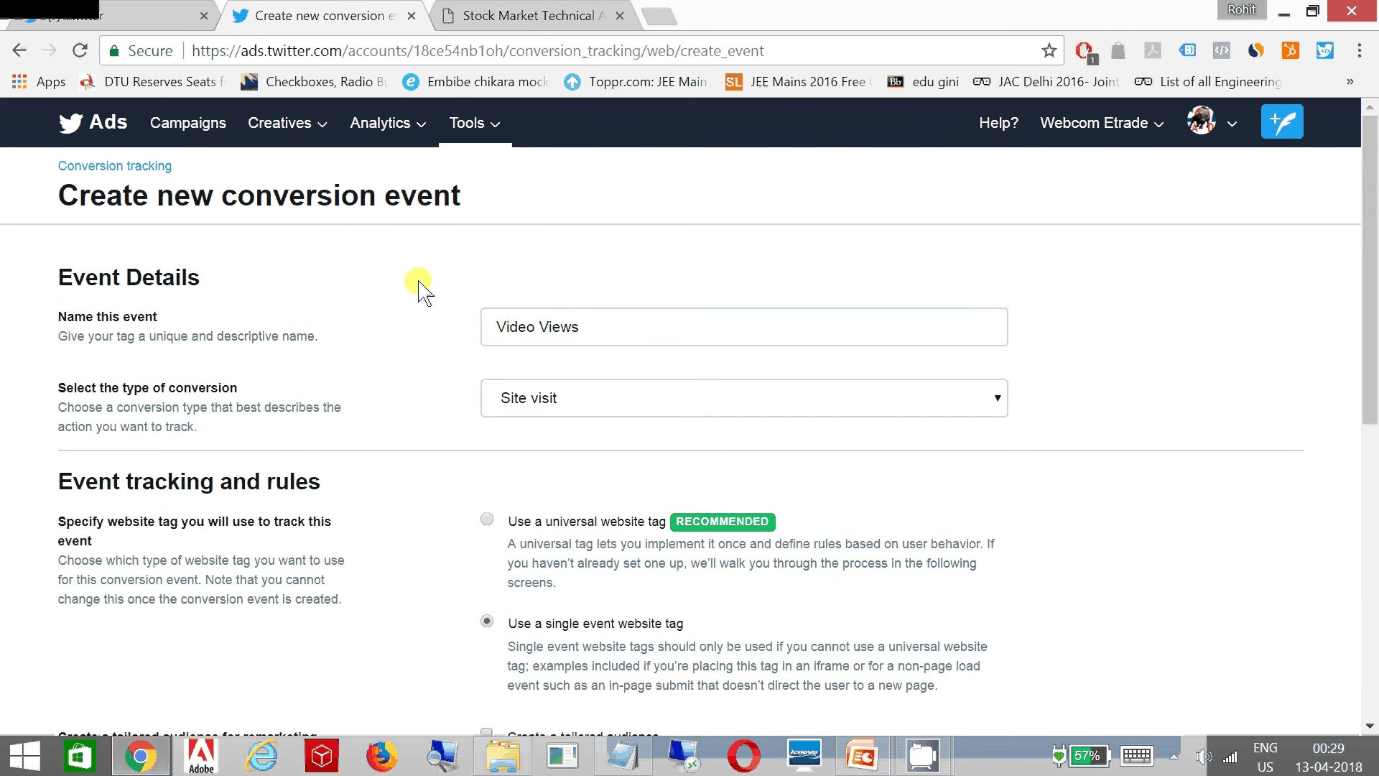
{"action": "key", "text": "ctrl+Tab"}
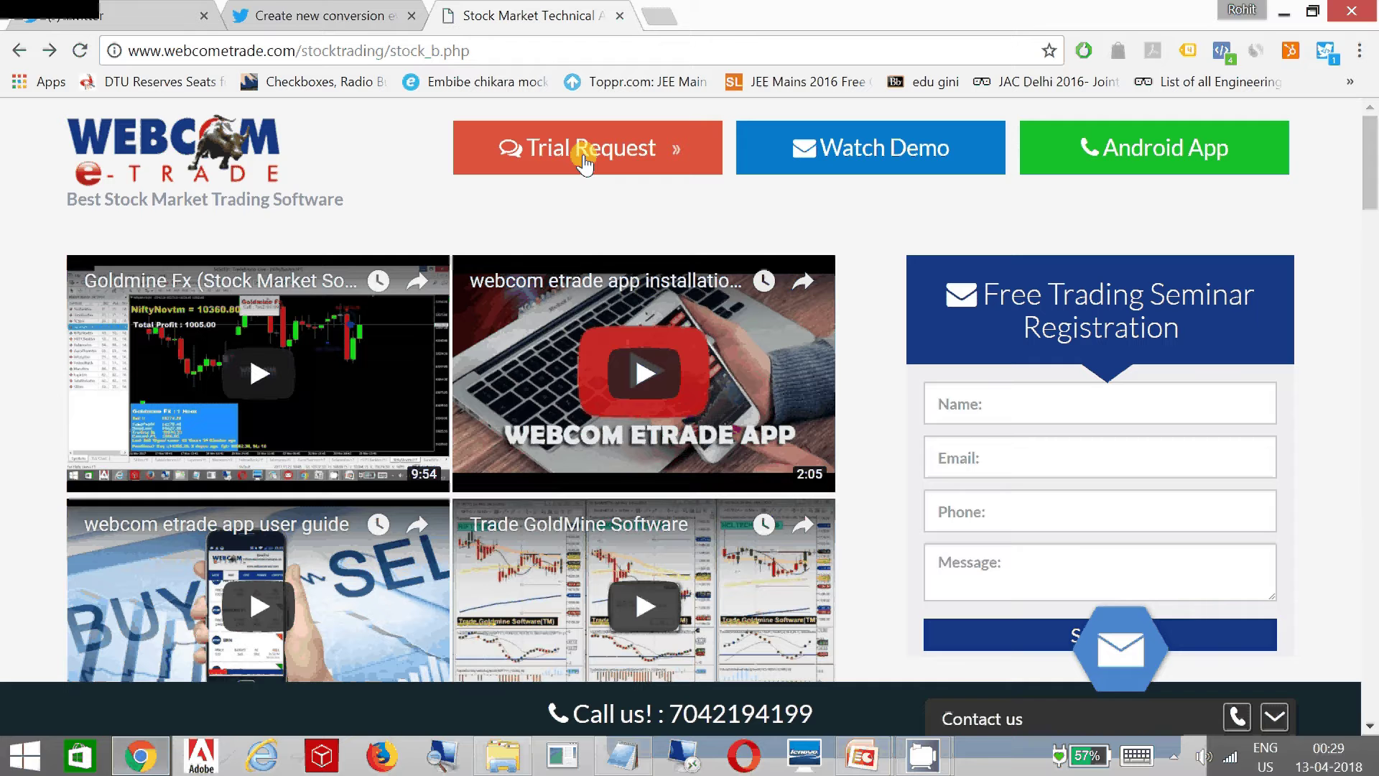
{"action": "left_click", "coordinate": [830, 161]}
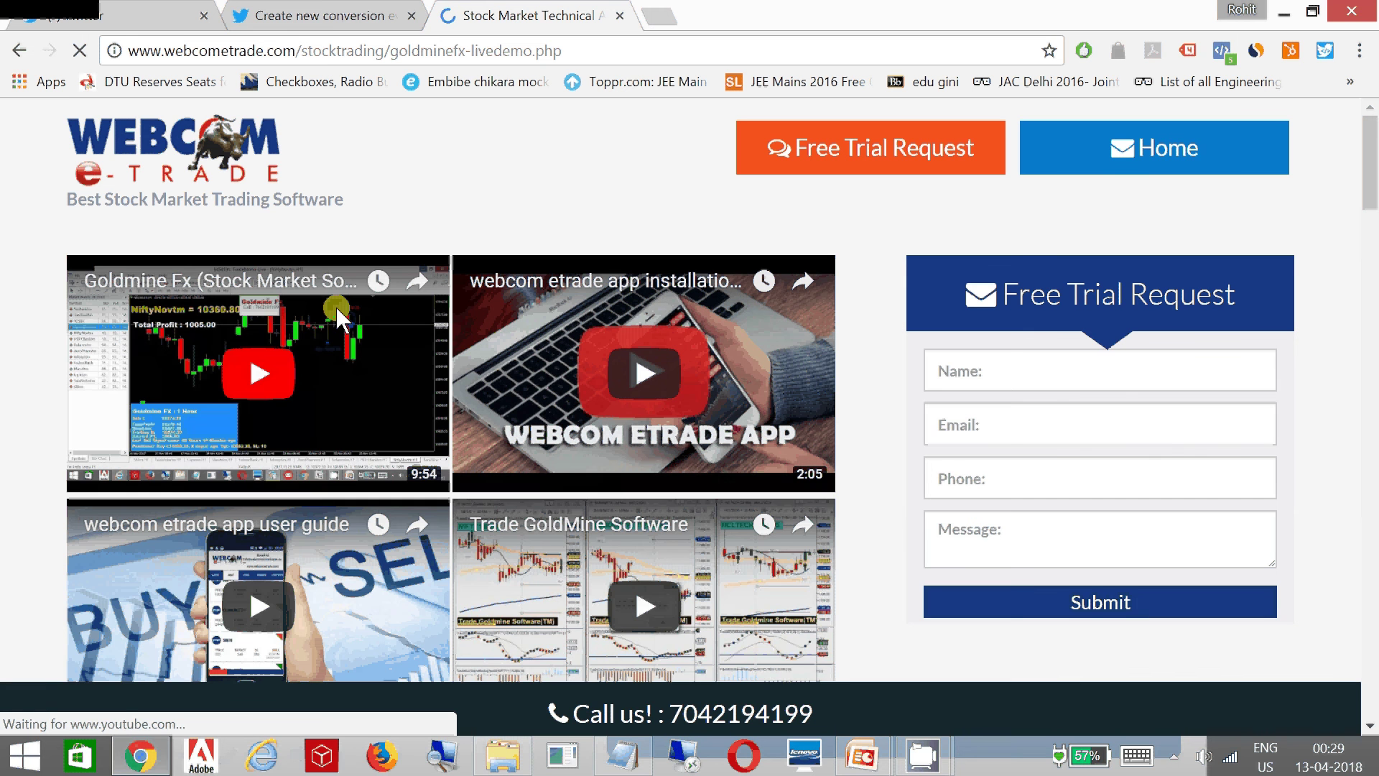
{"action": "left_click", "coordinate": [328, 17]}
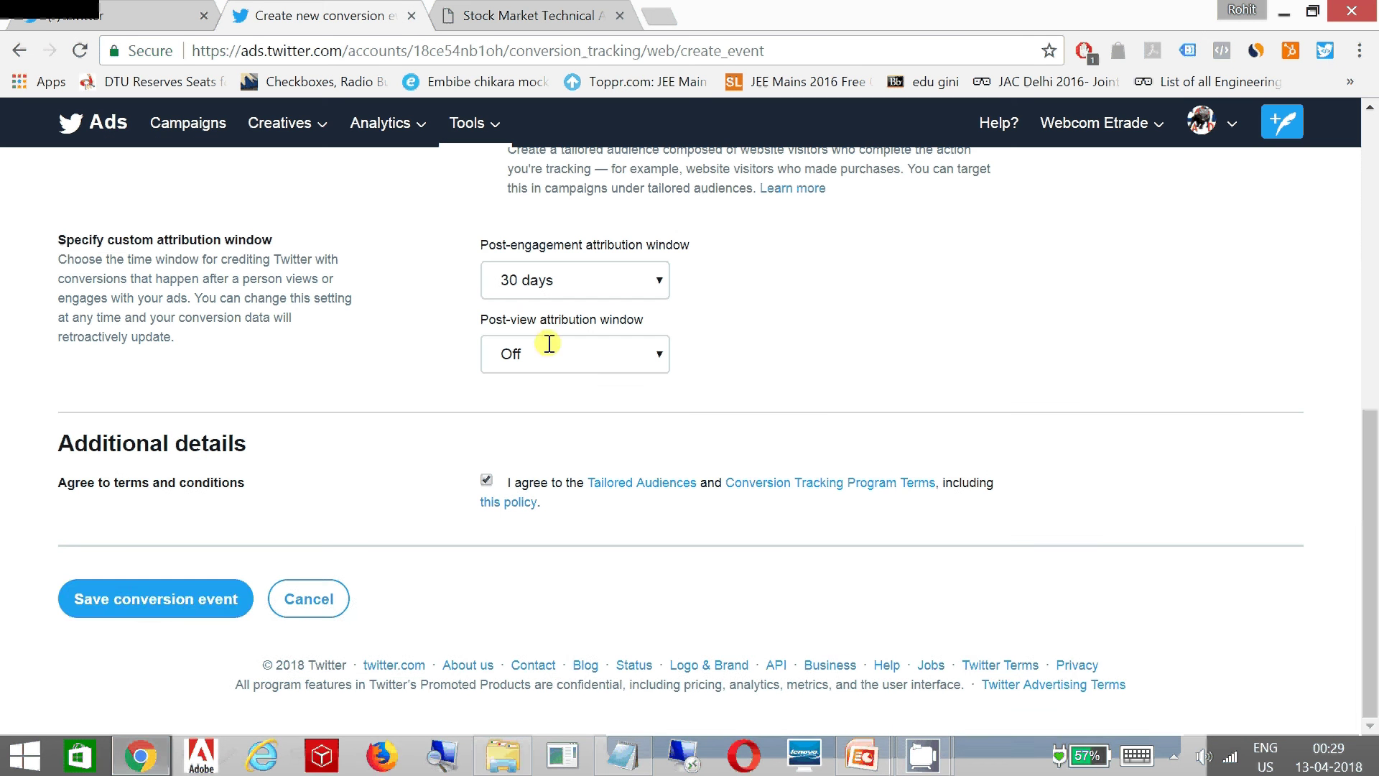
- Save the Video Views event and select its tag code snippet, noting the before-</body> placement
{"action": "left_click", "coordinate": [153, 605]}
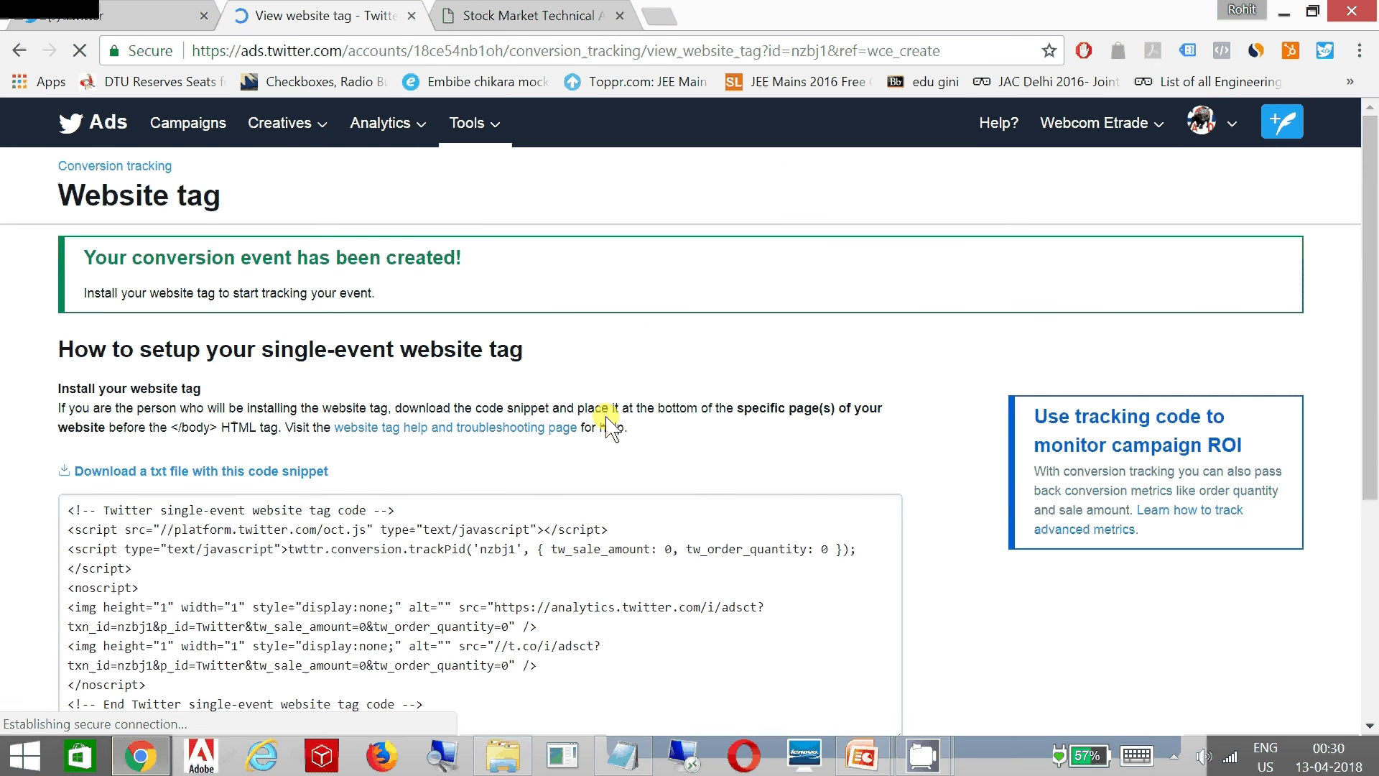
{"action": "scroll", "coordinate": [609, 424], "scroll_direction": "down", "scroll_amount": 2}
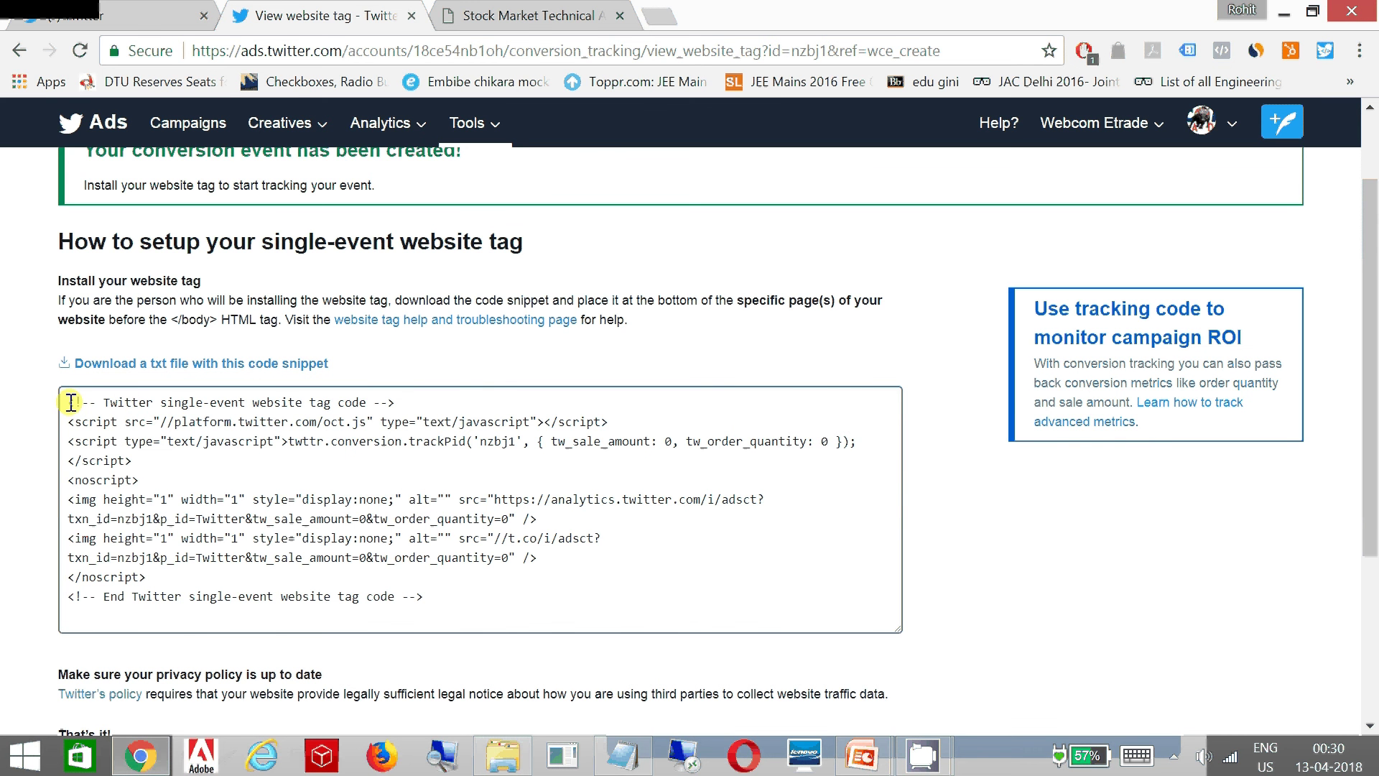
{"action": "left_click_drag", "start_coordinate": [72, 402], "coordinate": [476, 606]}
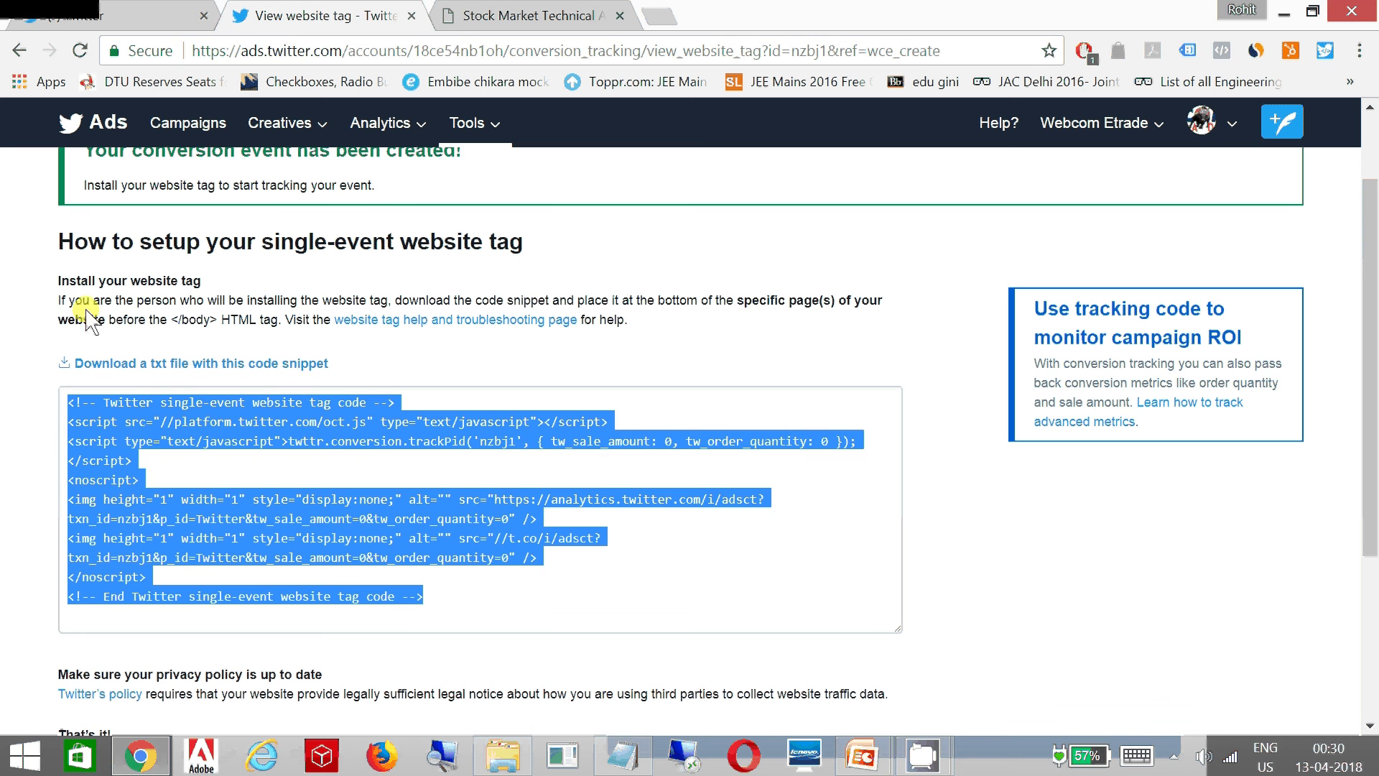
{"action": "left_click_drag", "start_coordinate": [744, 301], "coordinate": [840, 298]}
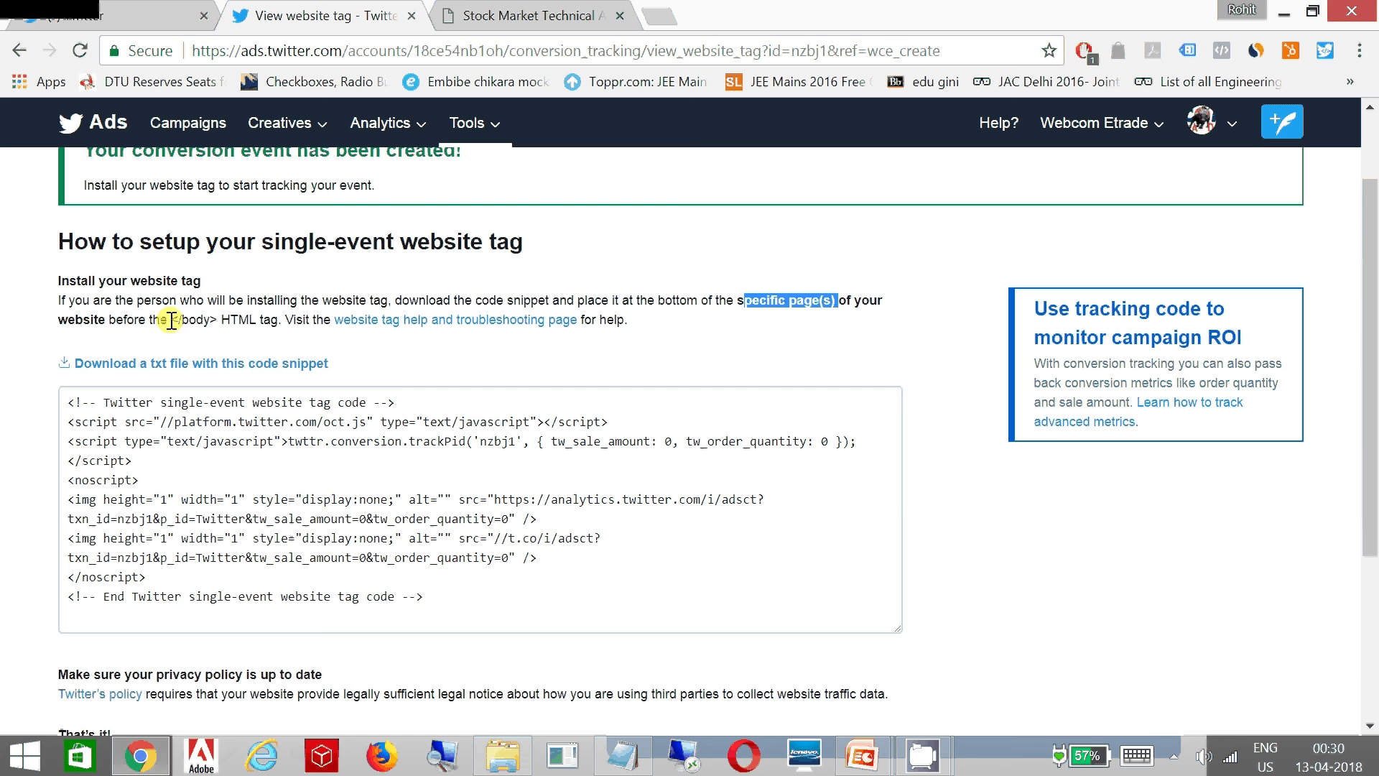
{"action": "left_click_drag", "start_coordinate": [172, 319], "coordinate": [220, 323]}
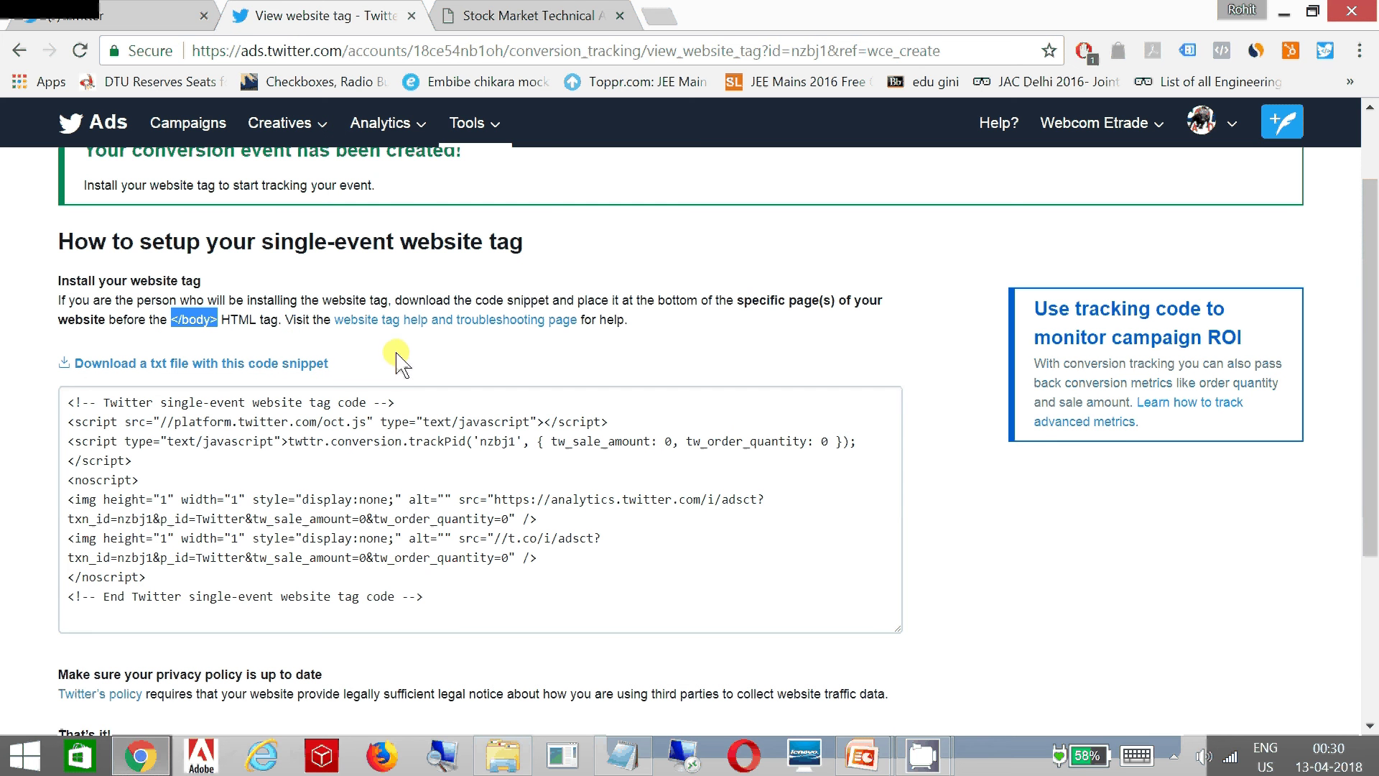
{"action": "left_click_drag", "start_coordinate": [70, 403], "coordinate": [431, 606]}
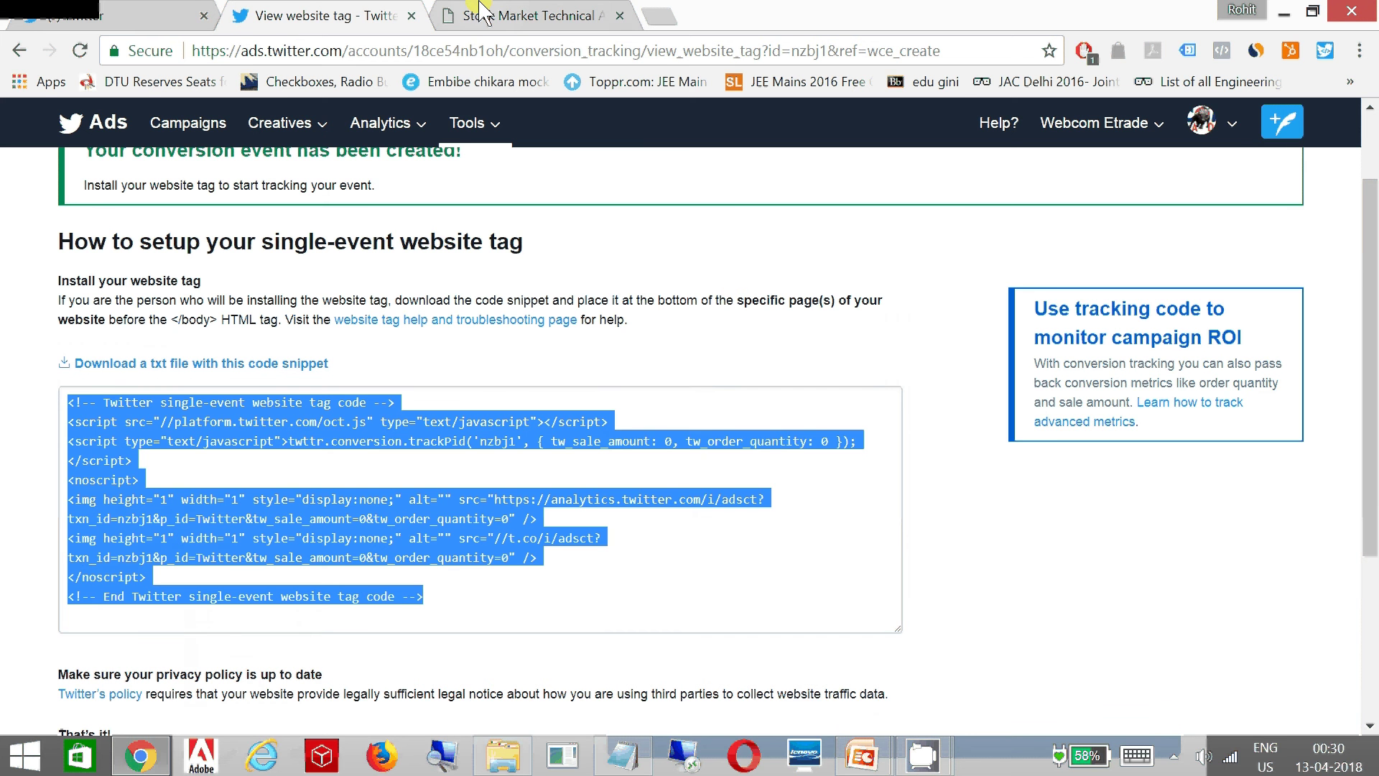
{"action": "key", "text": "ctrl+Tab"}
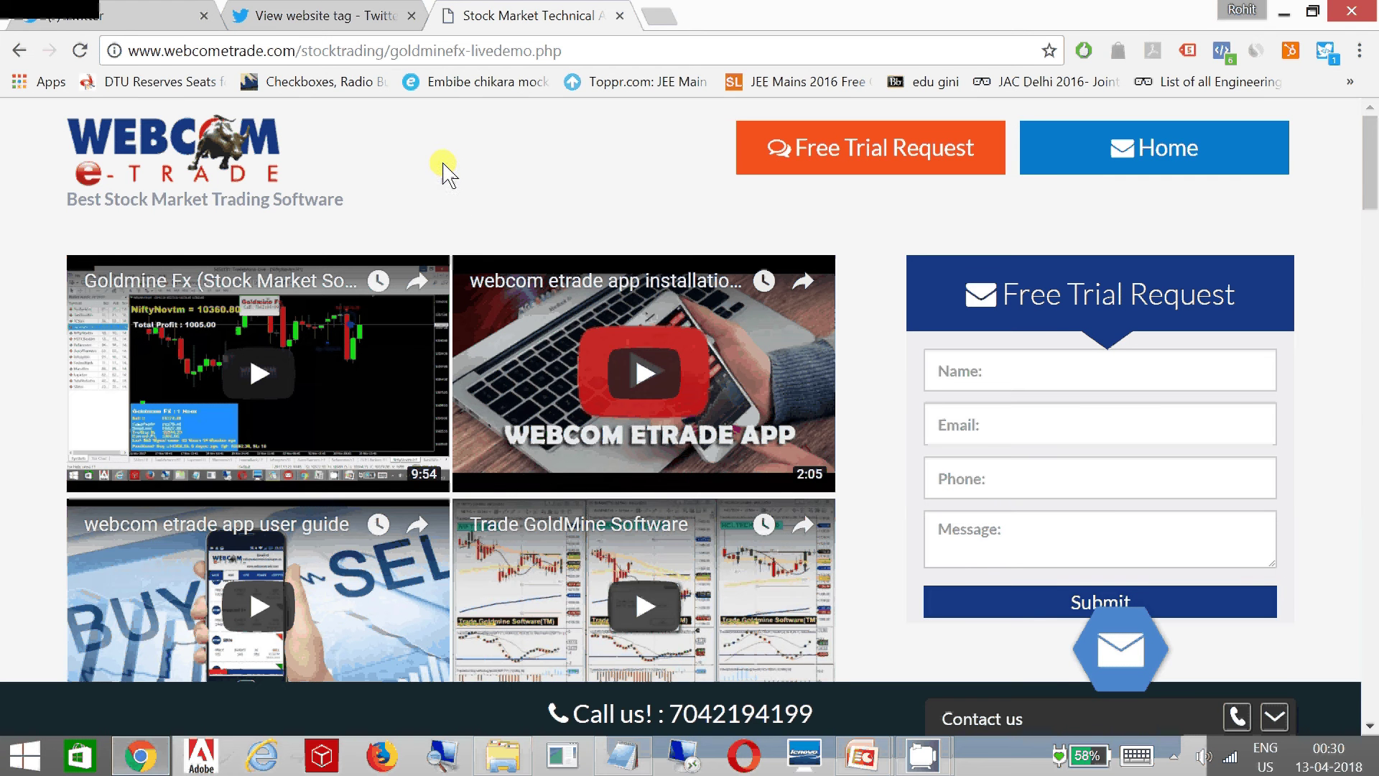
- Find the closing </body> tag in the demo page's source, then close it and return to Twitter
{"action": "right_click", "coordinate": [395, 165]}
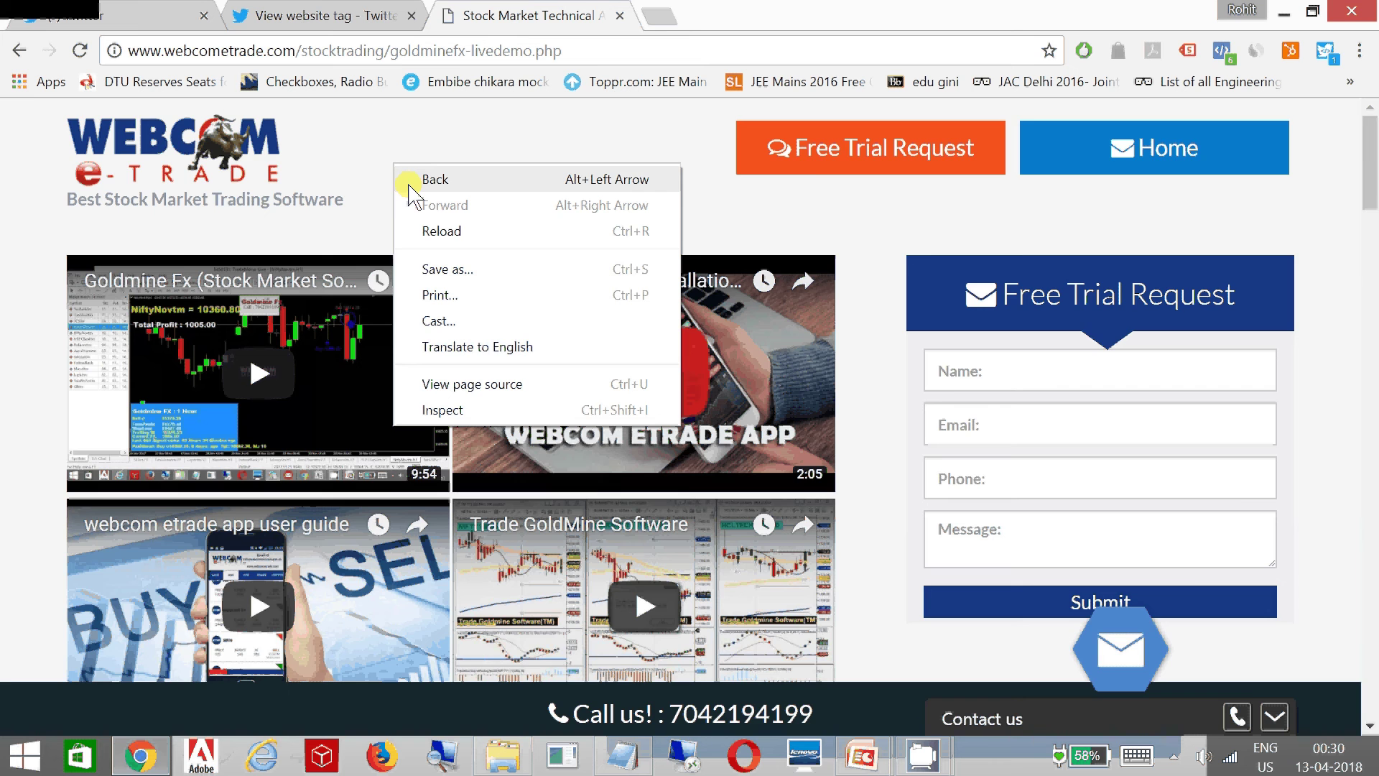
{"action": "left_click", "coordinate": [472, 384]}
{"action": "key", "text": "ctrl+f"}
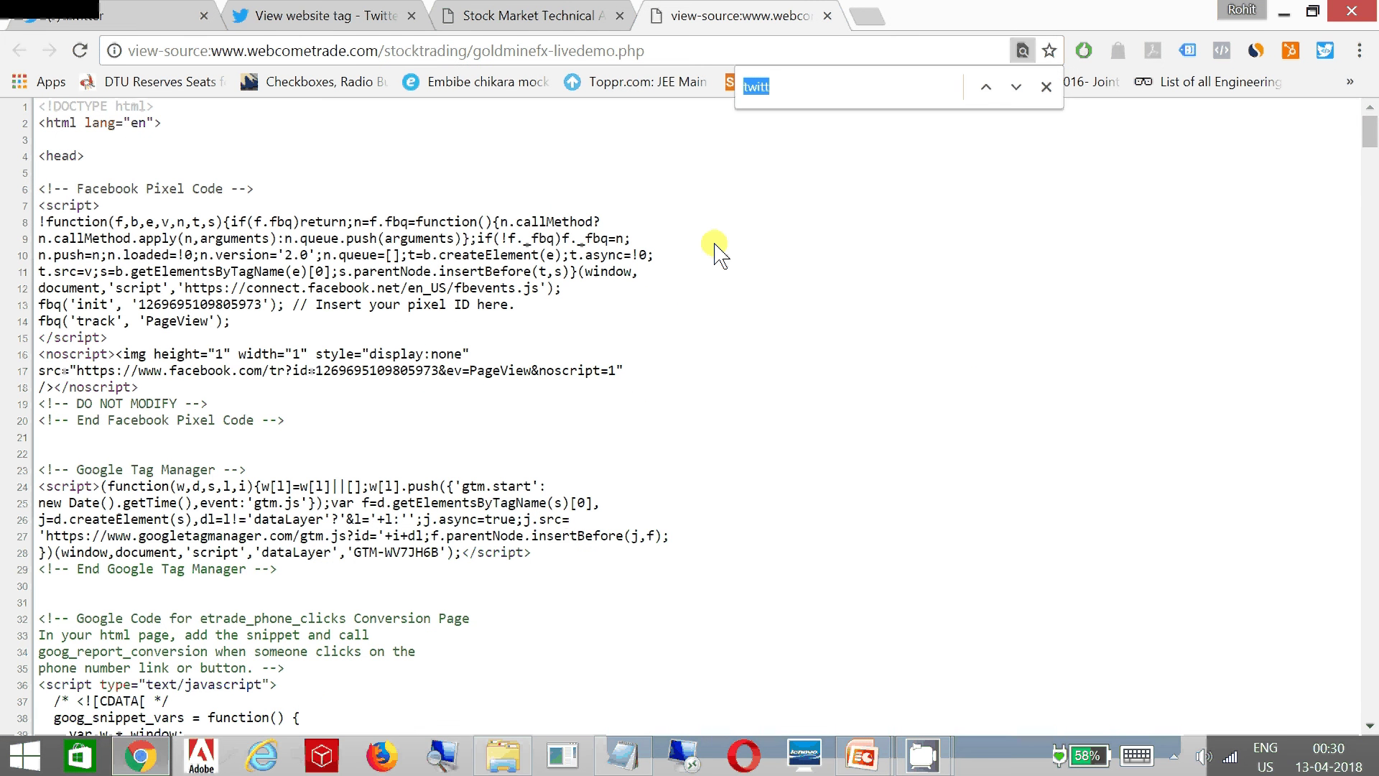
{"action": "type", "text": "/"}
{"action": "key", "text": "BackSpace"}
{"action": "type", "text": "</body>"}
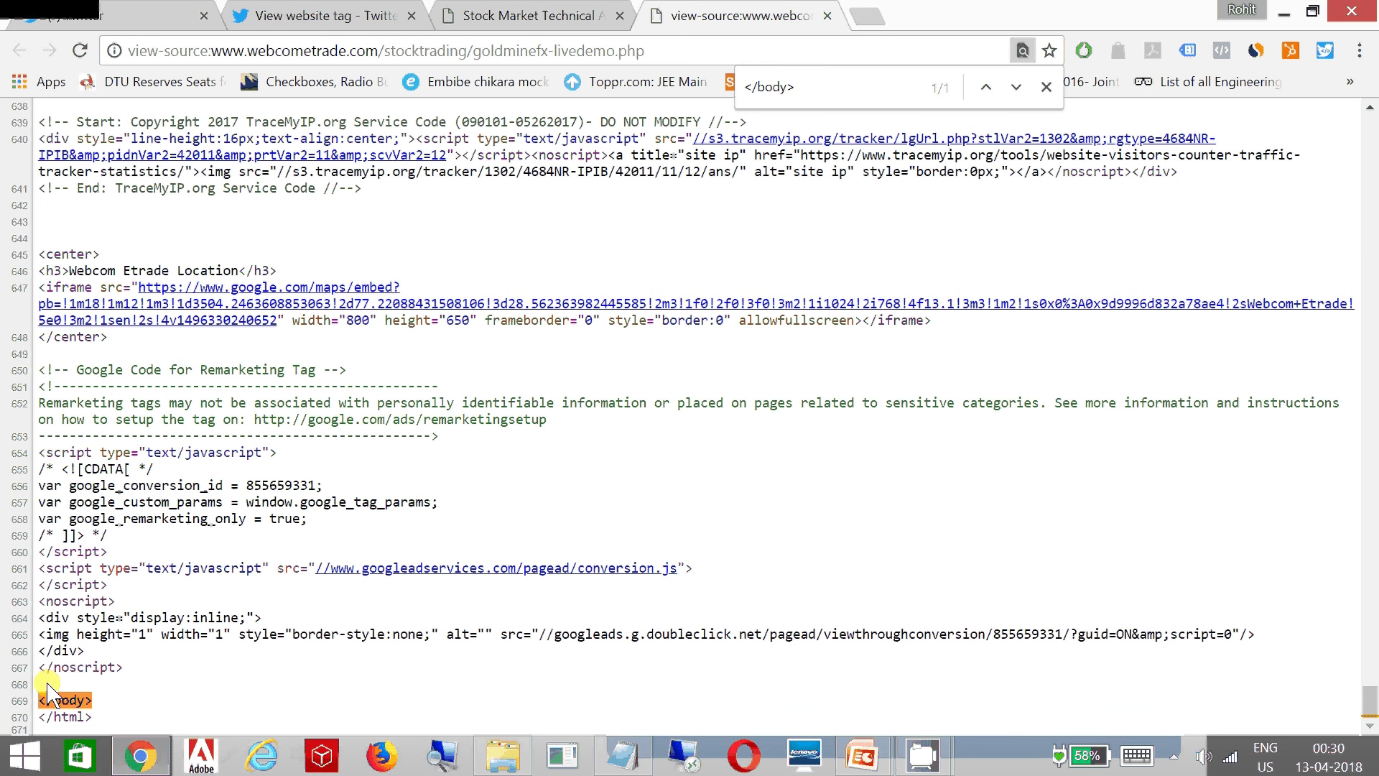
{"action": "left_click", "coordinate": [827, 16]}
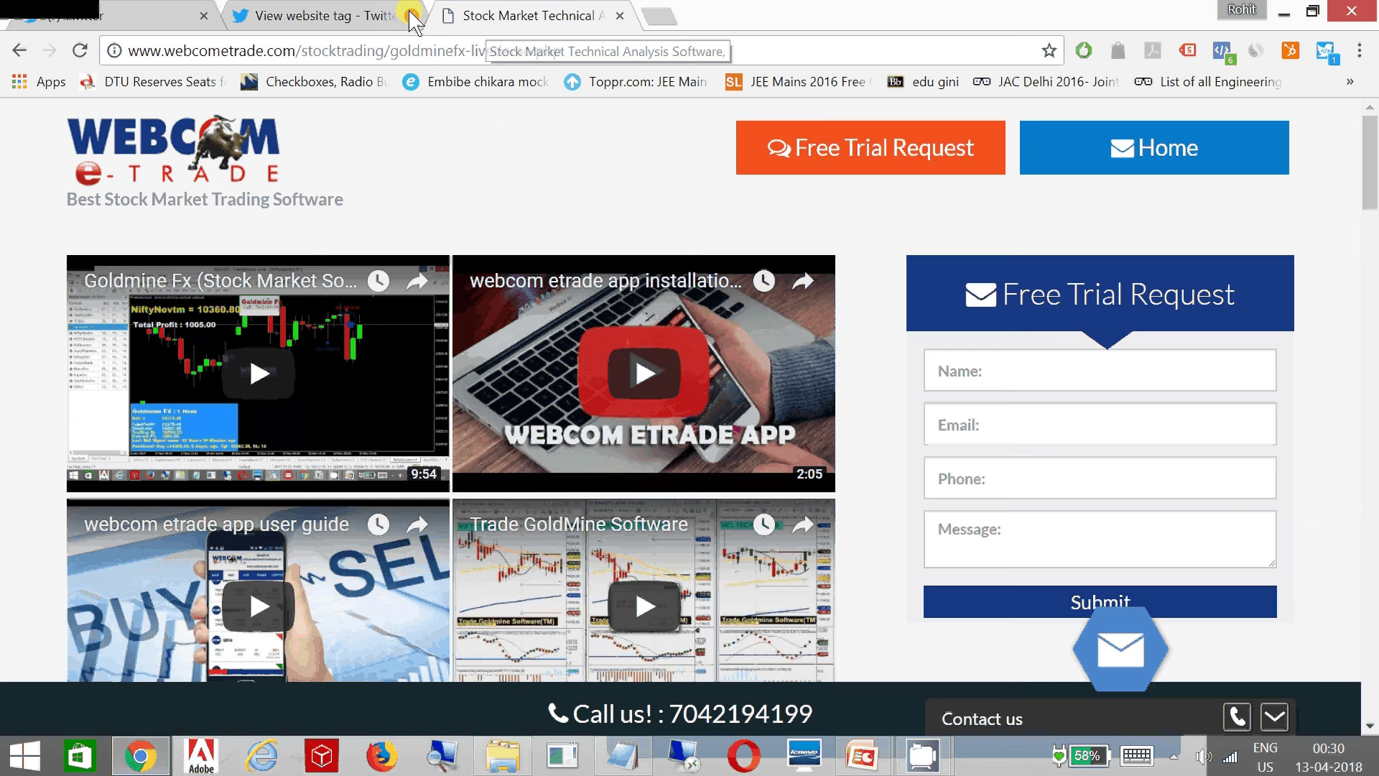
{"action": "left_click", "coordinate": [381, 15]}
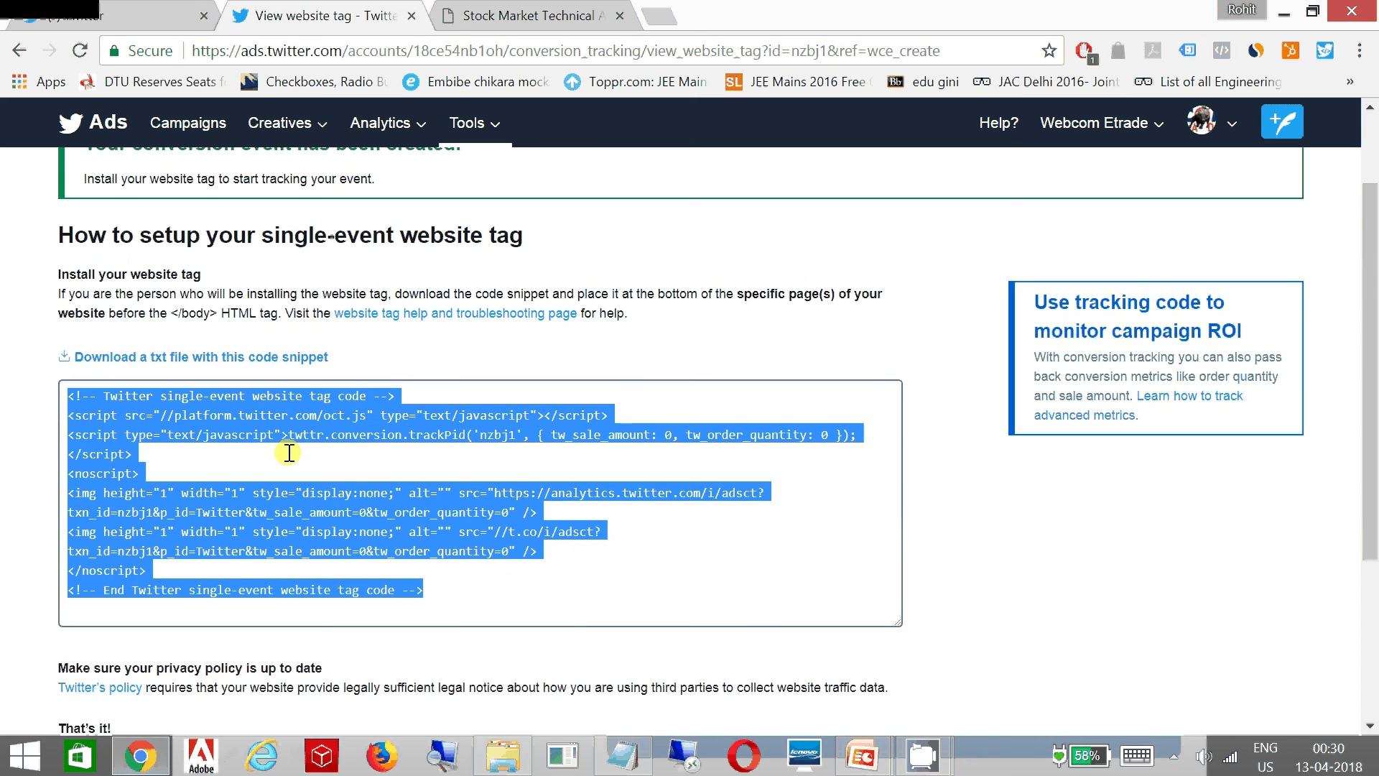
- Return to Conversion tracking and highlight the Video Views row's tag type and unverified status
{"action": "scroll", "coordinate": [289, 453], "scroll_direction": "down", "scroll_amount": 4}
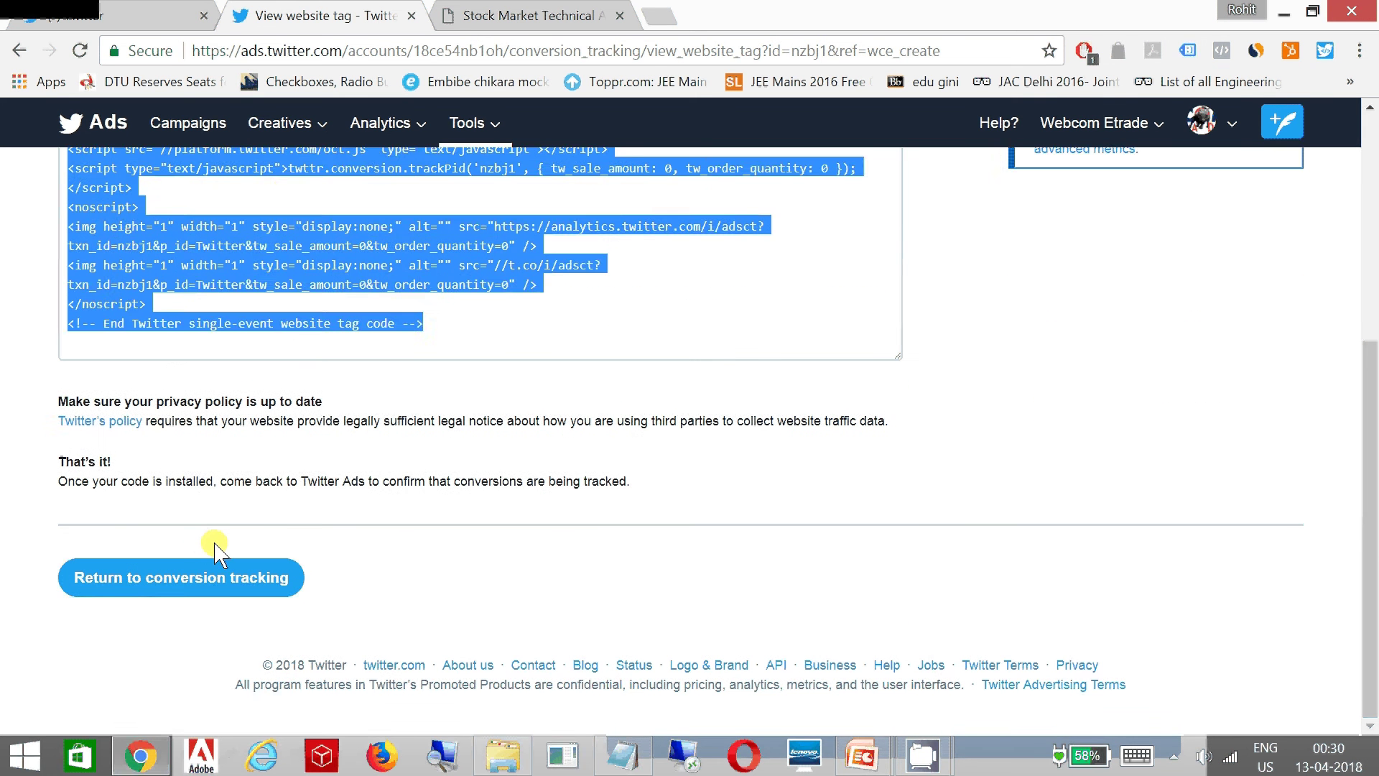
{"action": "left_click", "coordinate": [287, 571]}
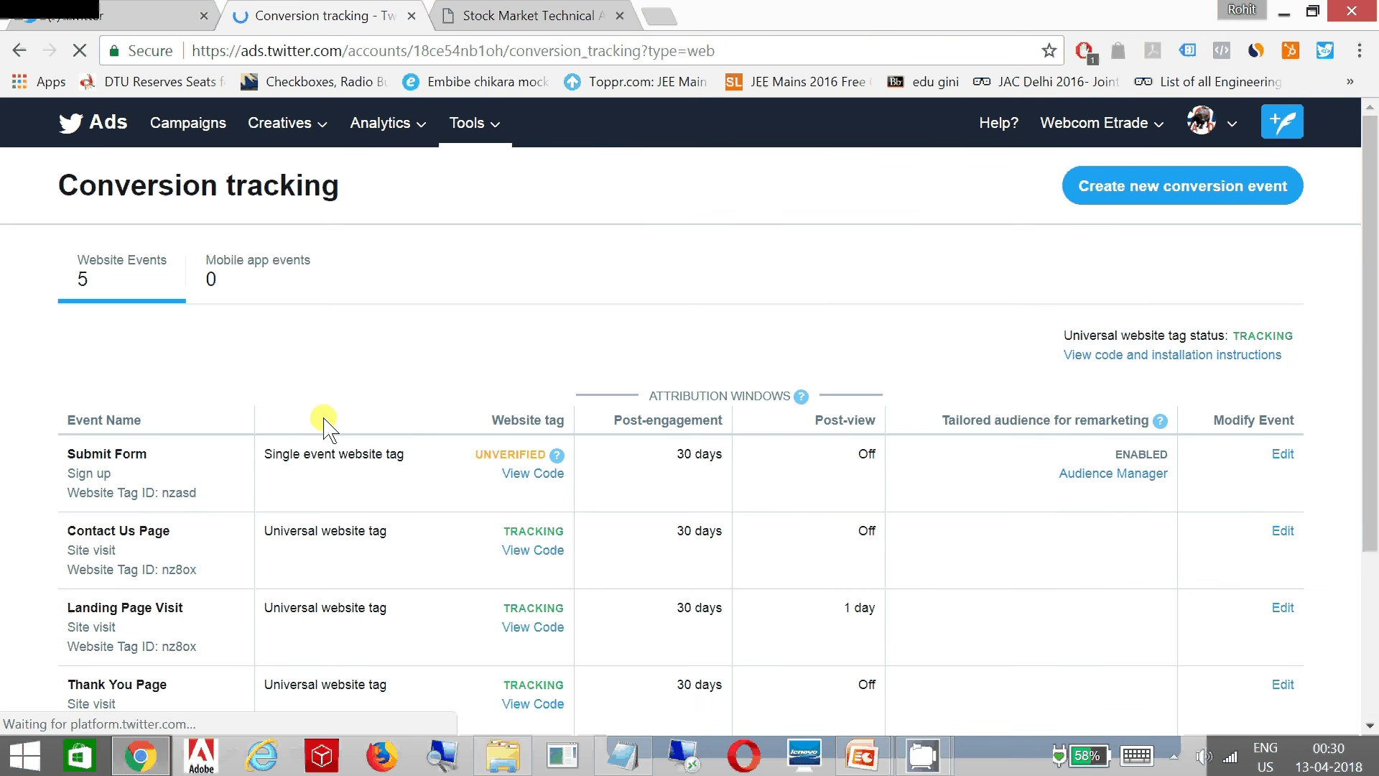
{"action": "scroll", "coordinate": [314, 424], "scroll_direction": "down", "scroll_amount": 2}
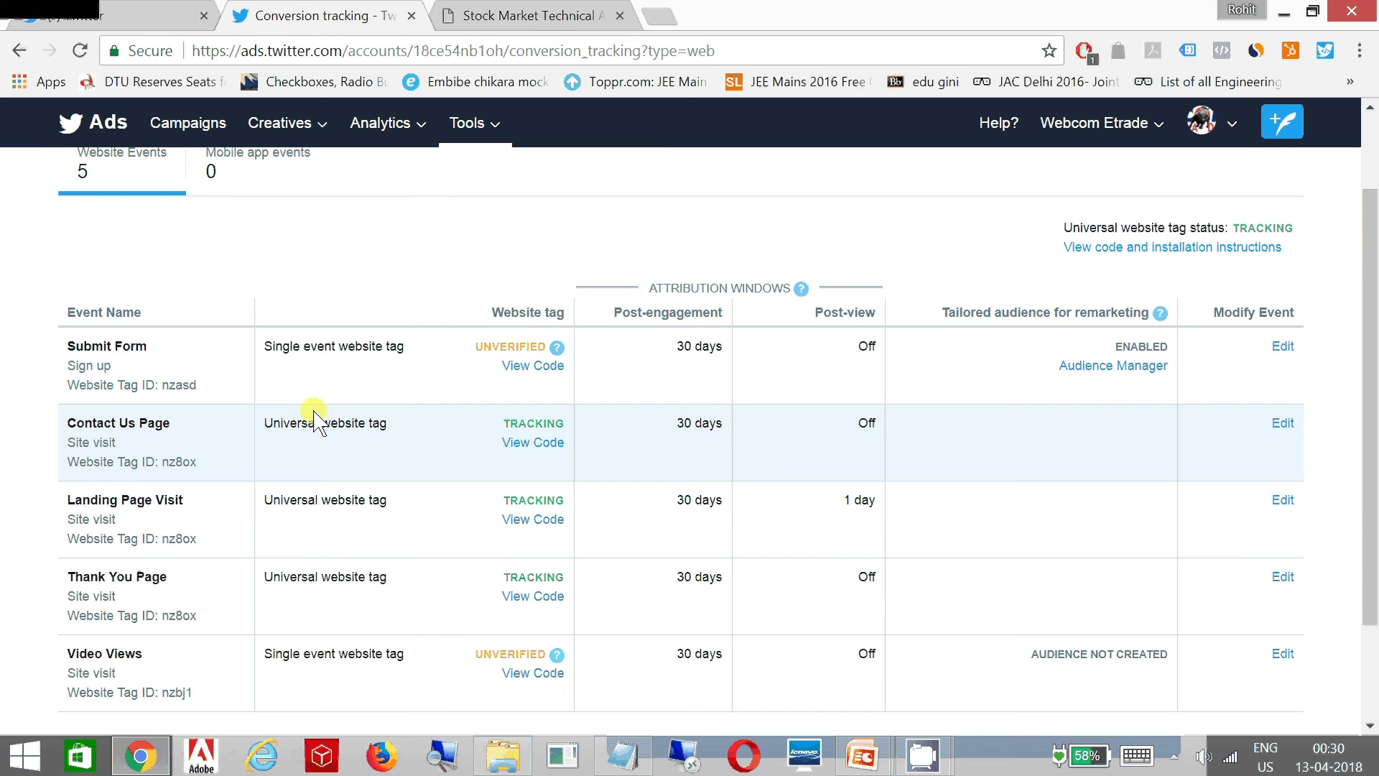
{"action": "scroll", "coordinate": [303, 415], "scroll_direction": "down", "scroll_amount": 2}
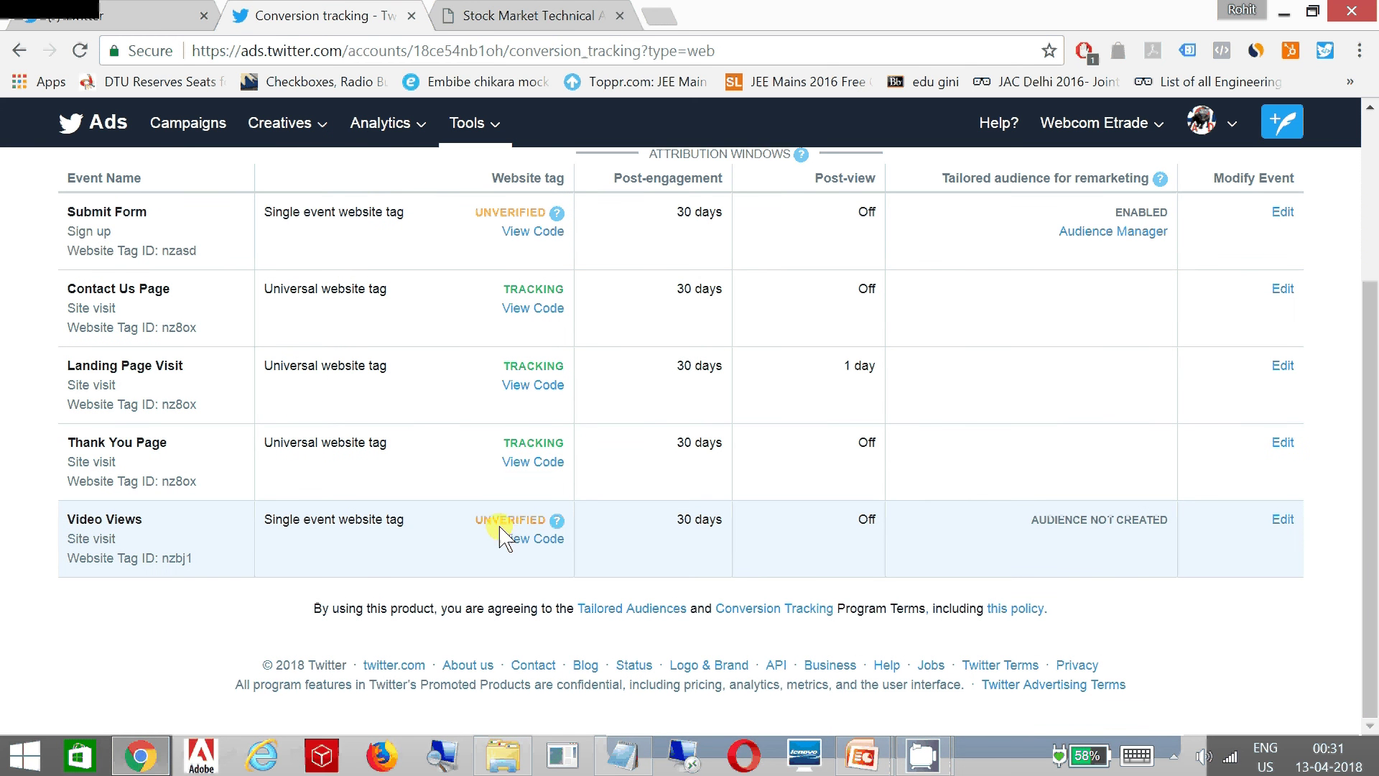
{"action": "left_click_drag", "start_coordinate": [462, 499], "coordinate": [588, 558]}
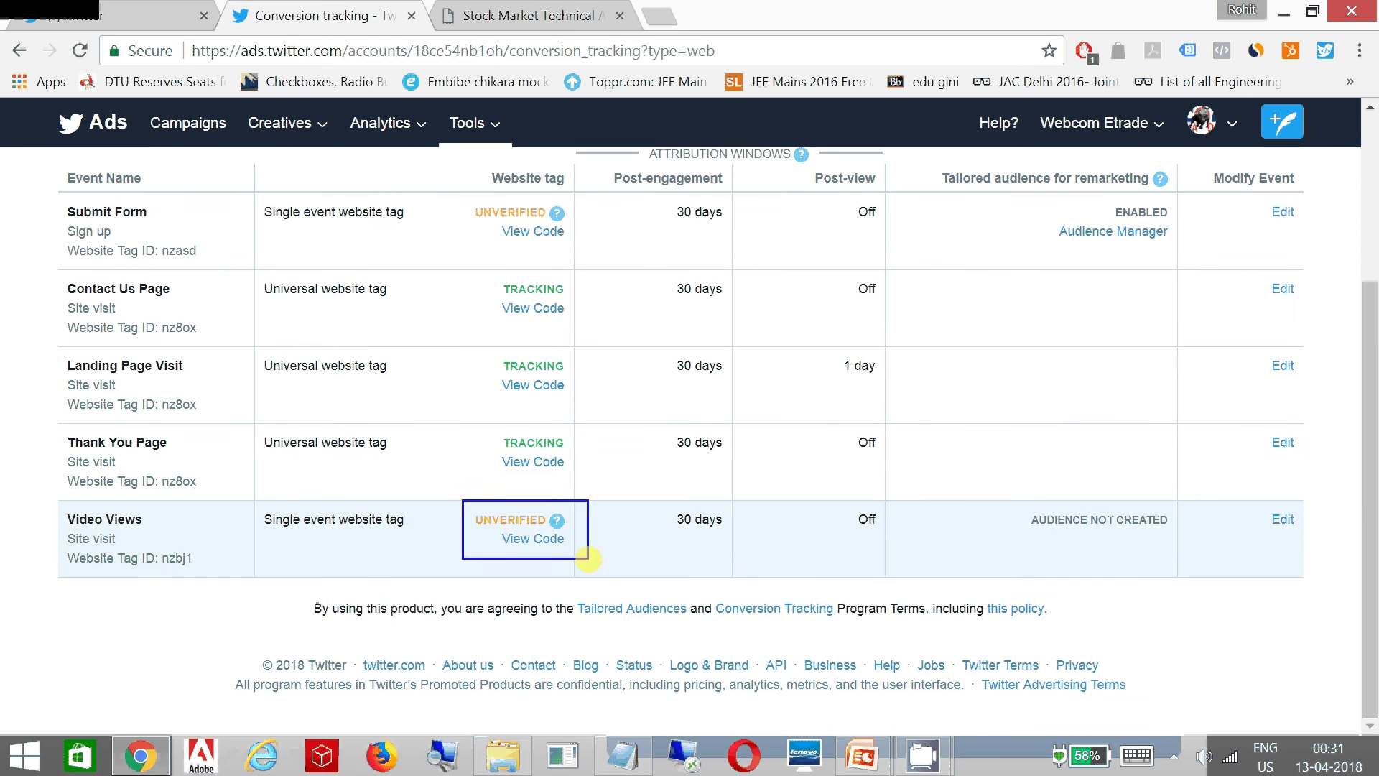
{"action": "left_click_drag", "start_coordinate": [996, 490], "coordinate": [1189, 559]}
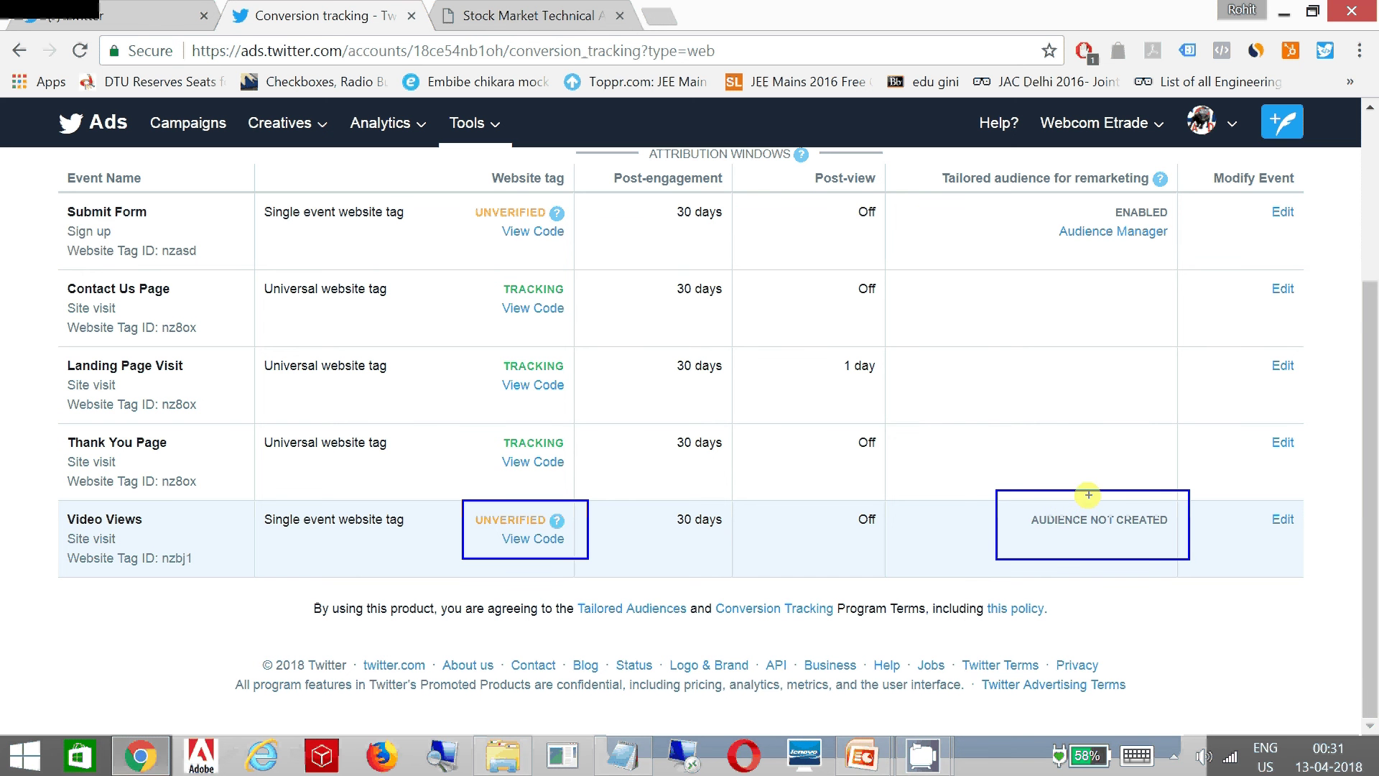
{"action": "mouse_move", "coordinate": [1042, 428]}
{"action": "left_mouse_down"}
{"action": "mouse_move", "coordinate": [1080, 422]}
{"action": "mouse_move", "coordinate": [1085, 483]}
{"action": "left_mouse_up"}
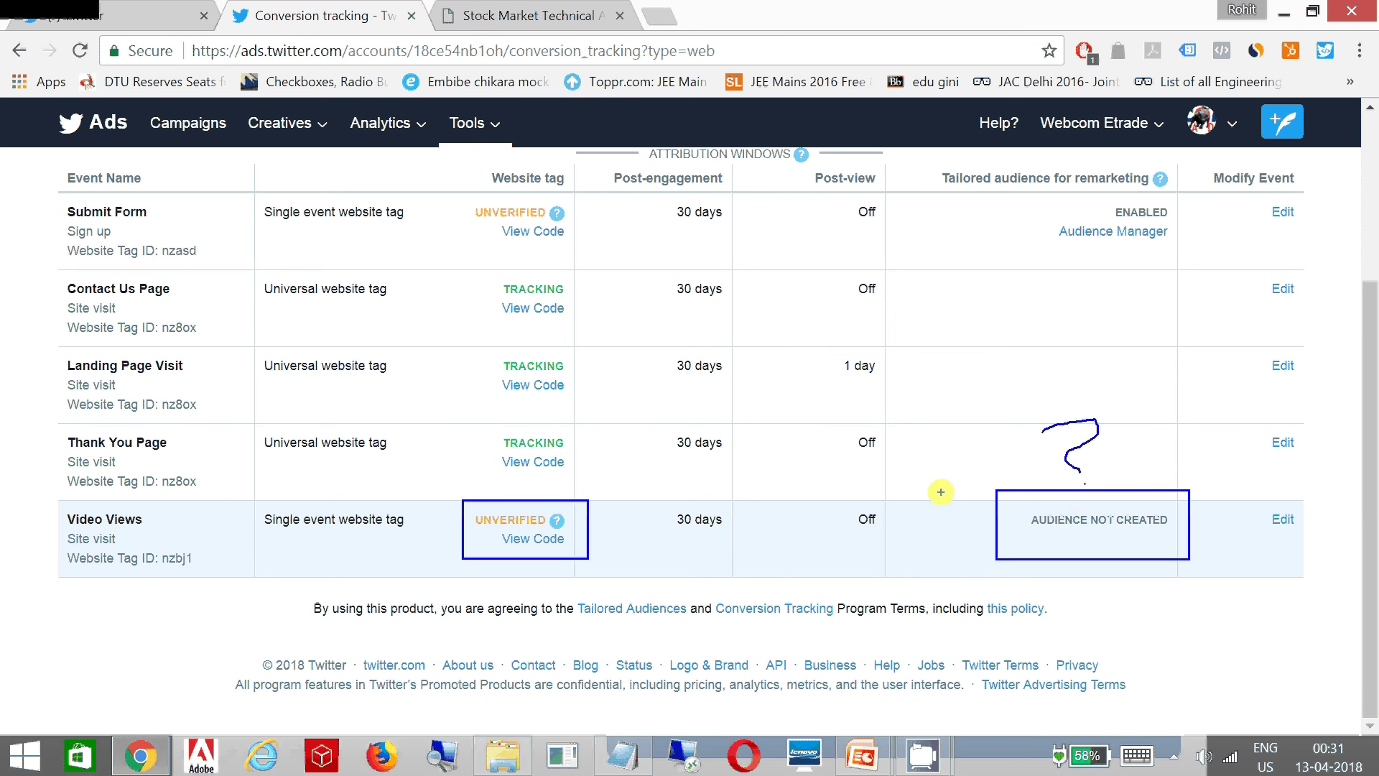
{"action": "key", "text": "Escape"}
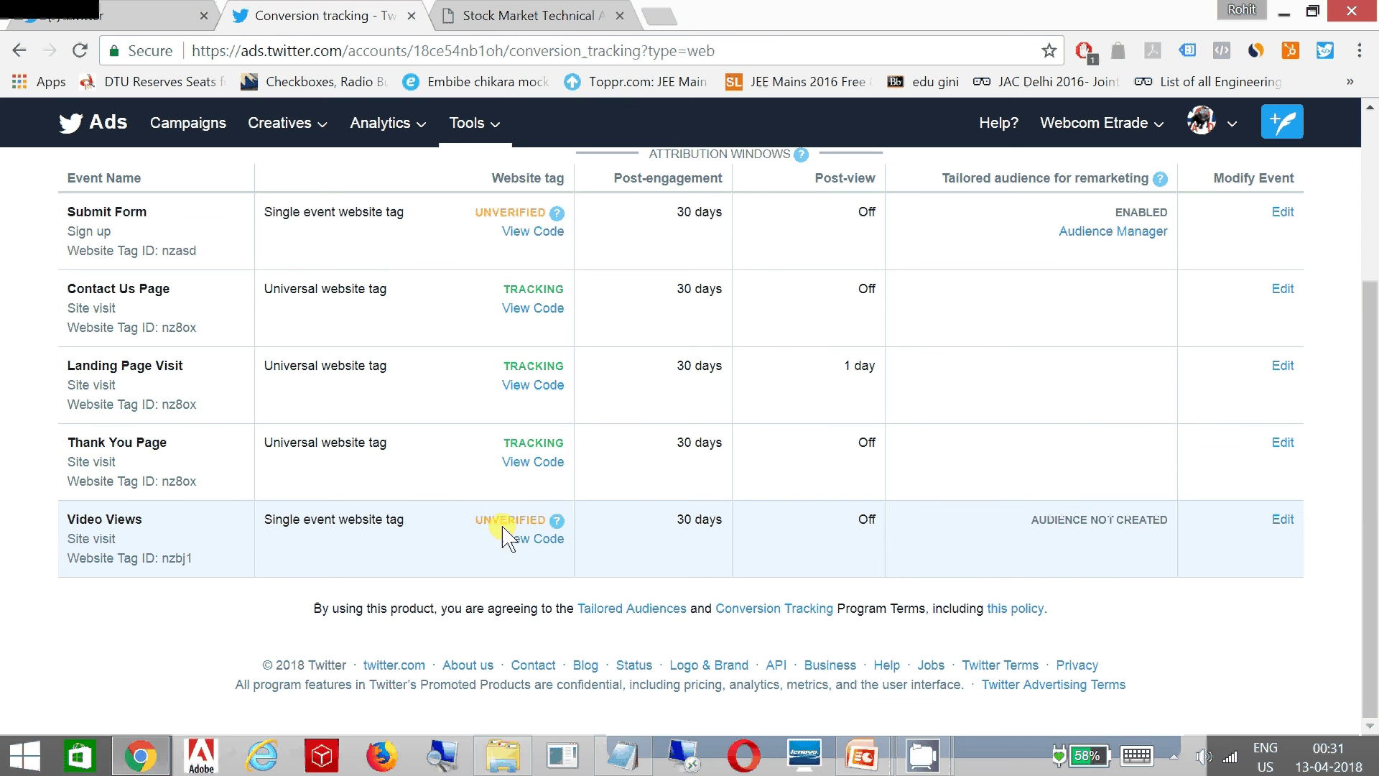
- Edit the Video Views event, enable 'Create a tailored audience', and save it
{"action": "left_click", "coordinate": [1278, 522]}
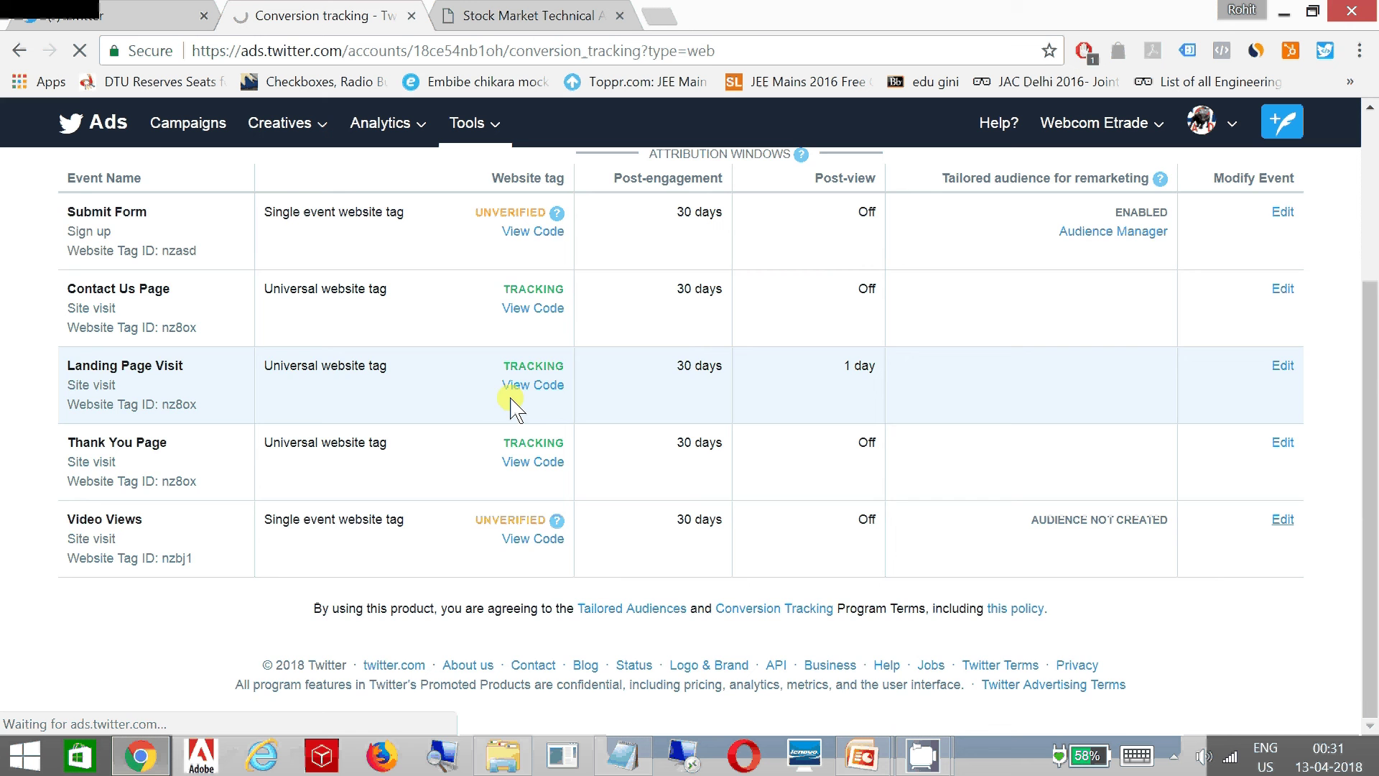
{"action": "scroll", "coordinate": [543, 367], "scroll_direction": "down", "scroll_amount": 6}
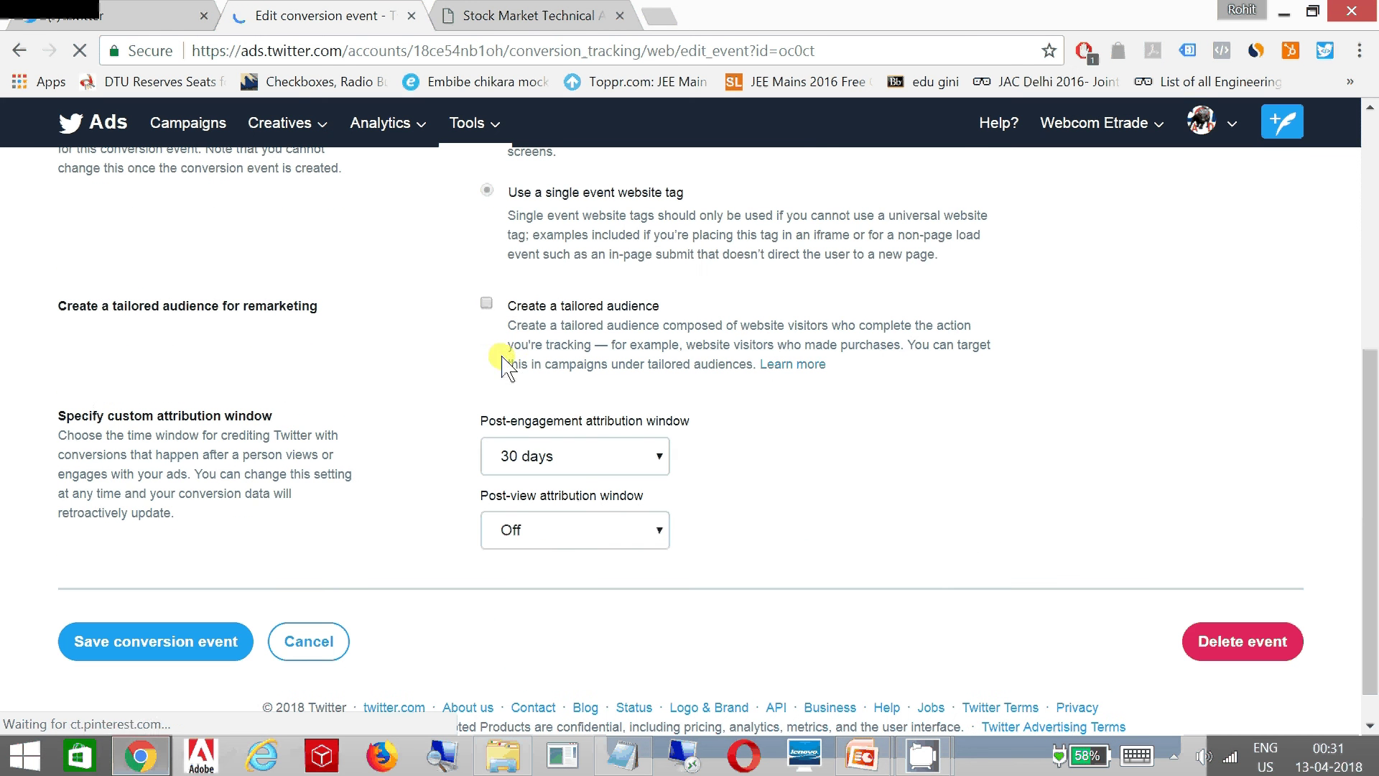
{"action": "left_click", "coordinate": [486, 303]}
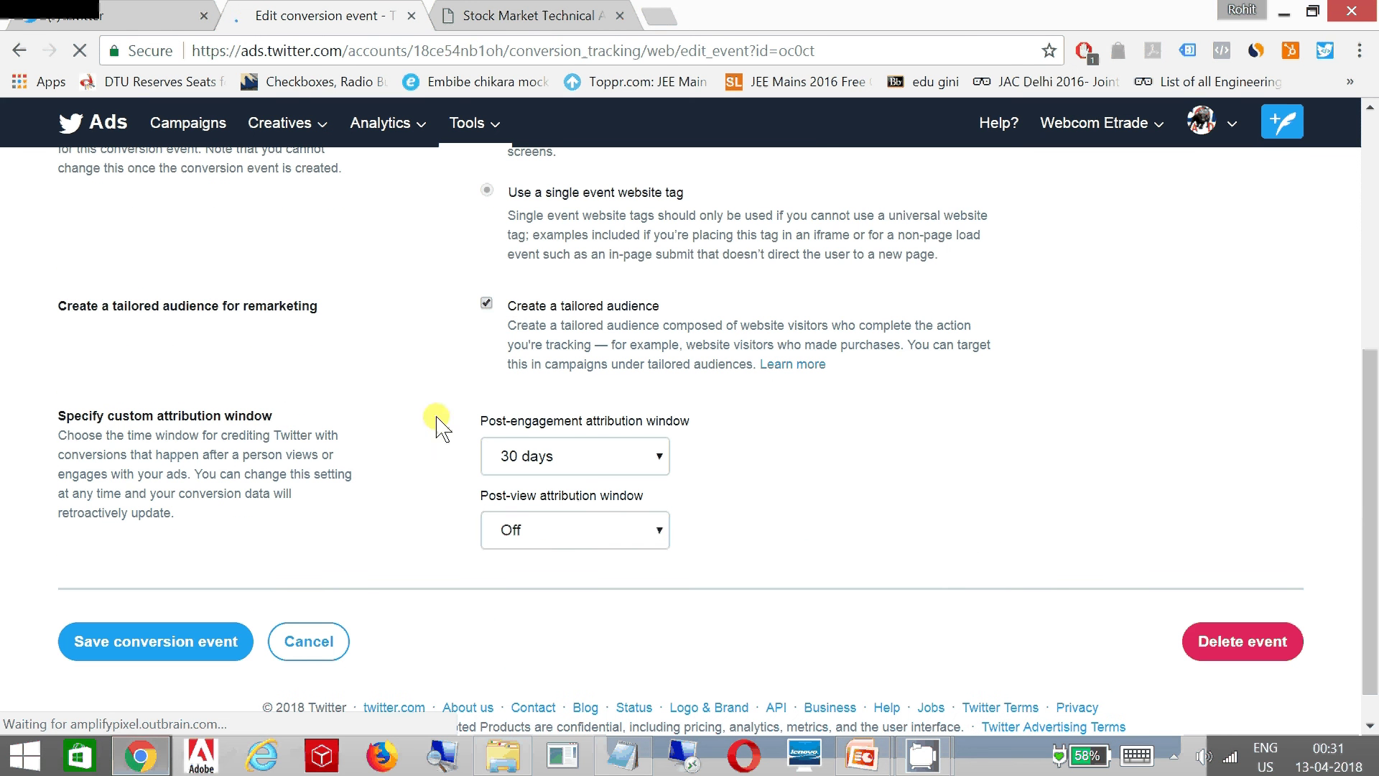
{"action": "left_click", "coordinate": [170, 646]}
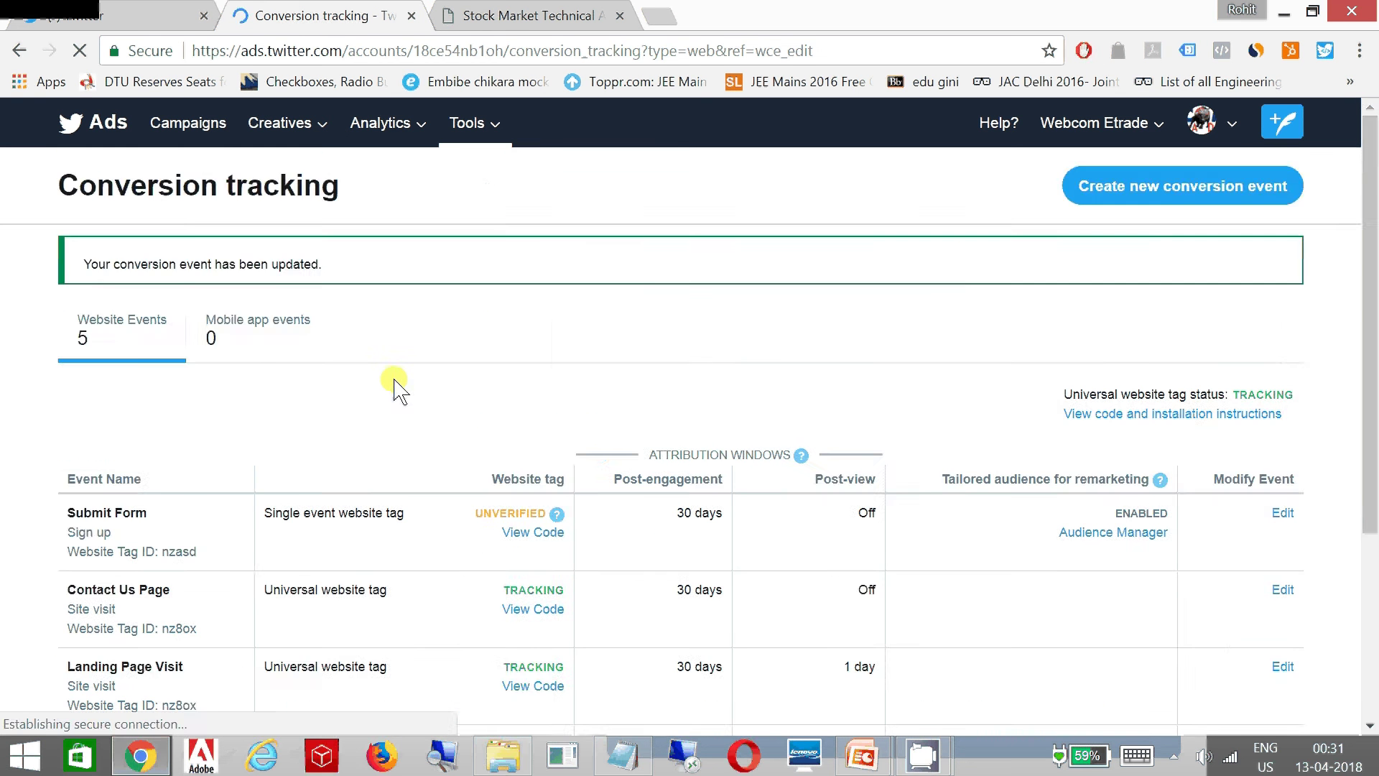
{"action": "scroll", "coordinate": [398, 383], "scroll_direction": "down", "scroll_amount": 2}
{"action": "scroll", "coordinate": [399, 383], "scroll_direction": "down", "scroll_amount": 1}
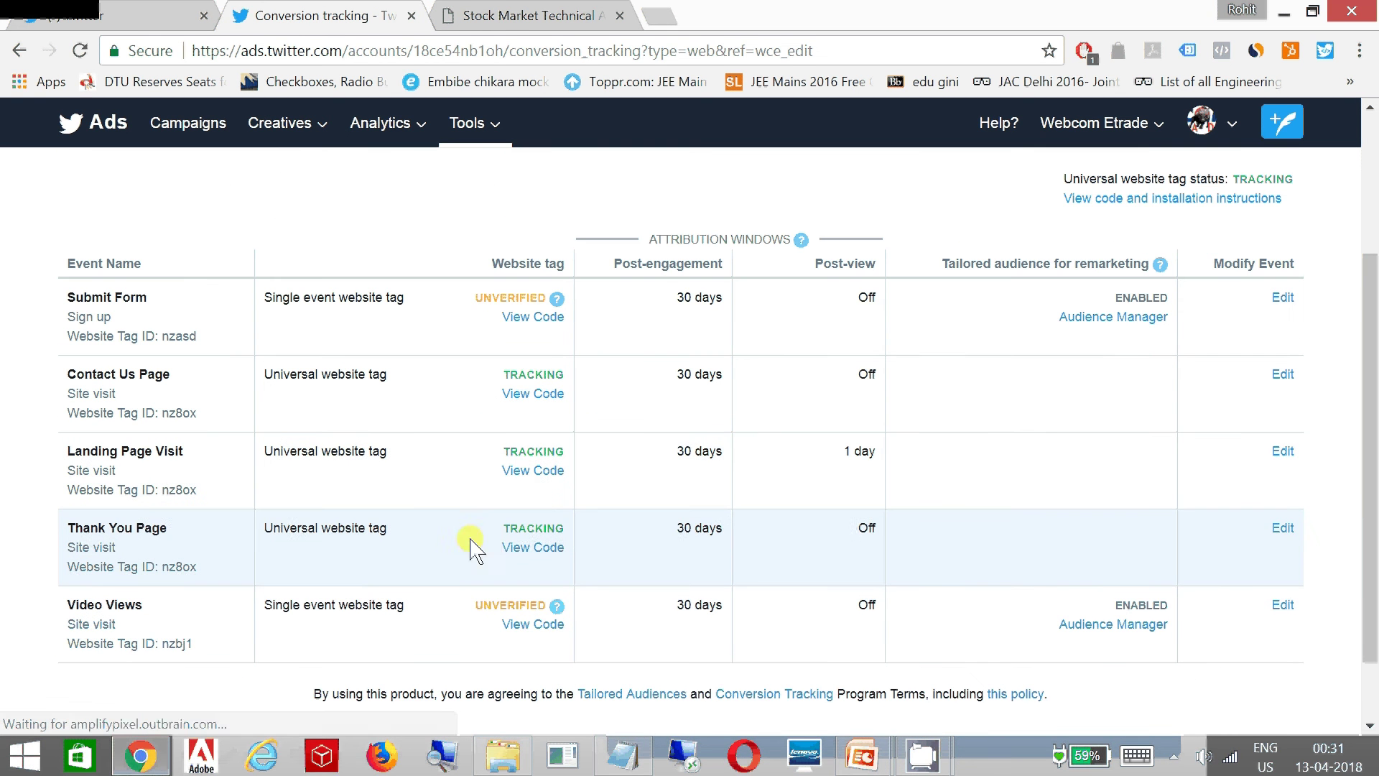
{"action": "left_click_drag", "start_coordinate": [455, 578], "coordinate": [606, 635]}
{"action": "left_click_drag", "start_coordinate": [1045, 575], "coordinate": [1190, 651]}
{"action": "left_click_drag", "start_coordinate": [1091, 561], "coordinate": [1182, 540]}
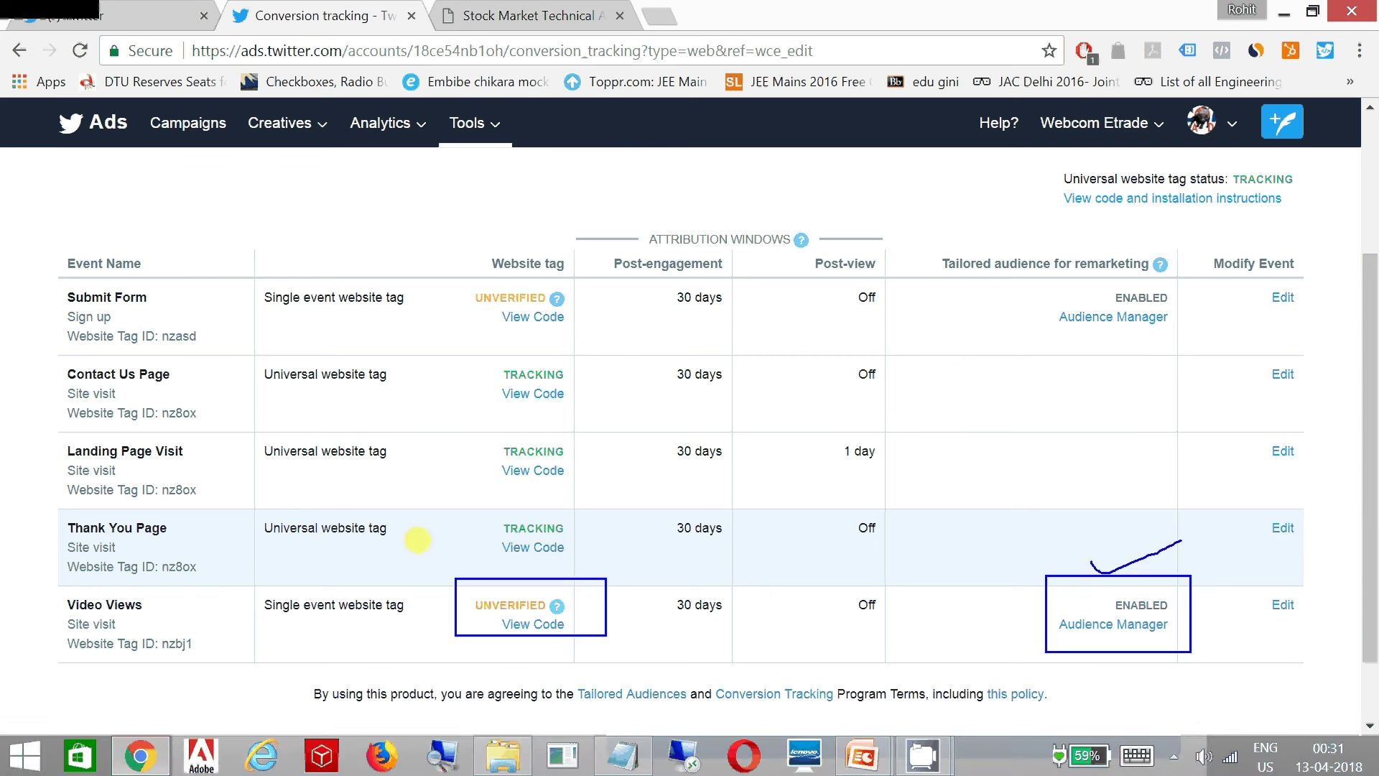
{"action": "key", "text": "Escape"}
{"action": "left_click", "coordinate": [528, 634]}
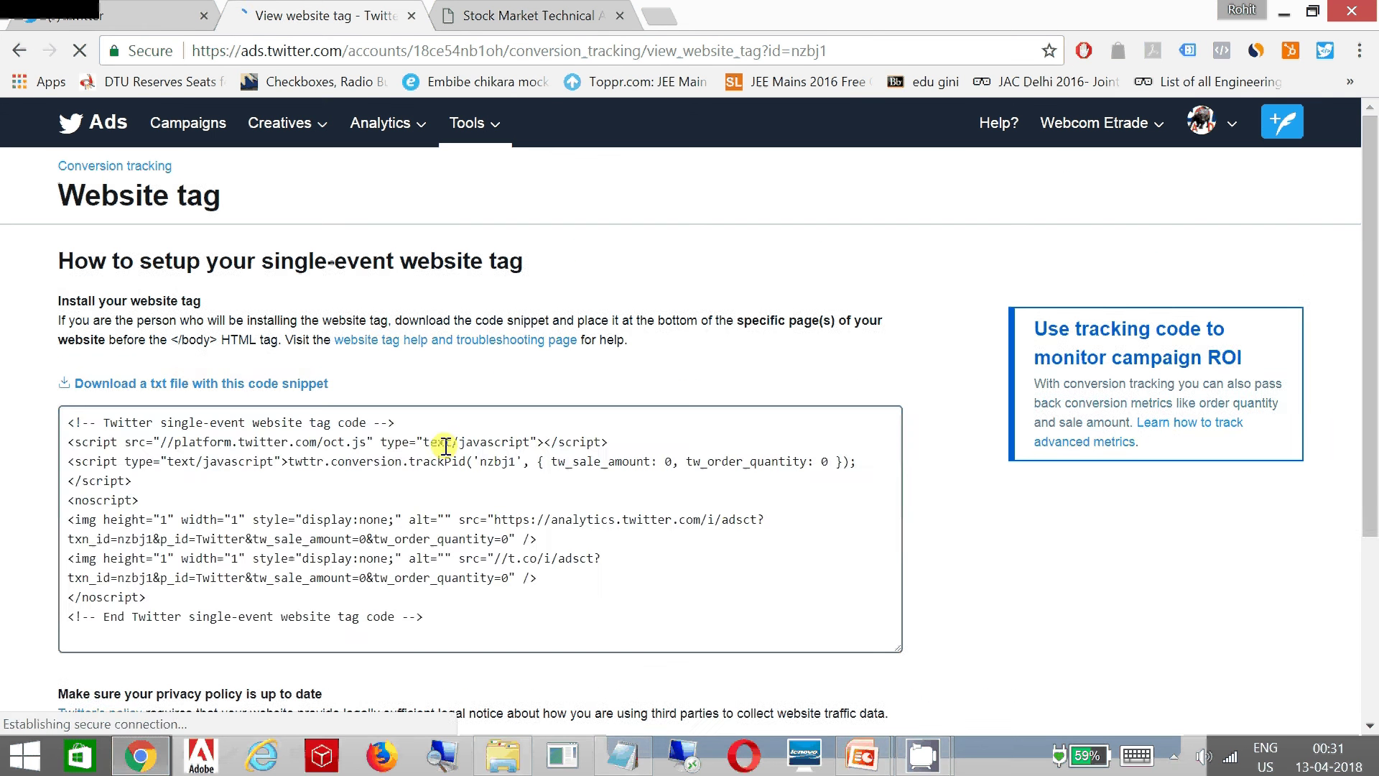
{"action": "left_click_drag", "start_coordinate": [68, 421], "coordinate": [455, 622]}
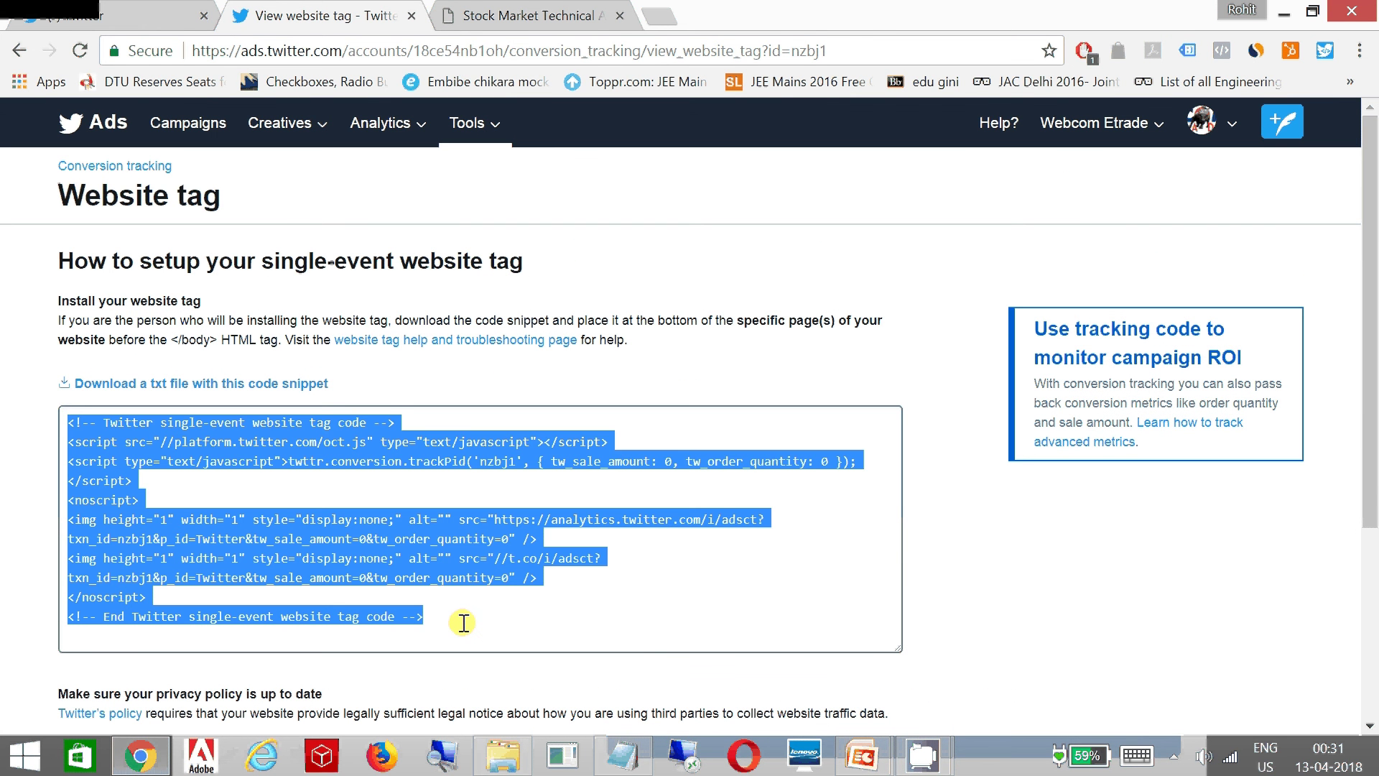
{"action": "left_click", "coordinate": [464, 622]}
{"action": "left_click", "coordinate": [19, 52]}
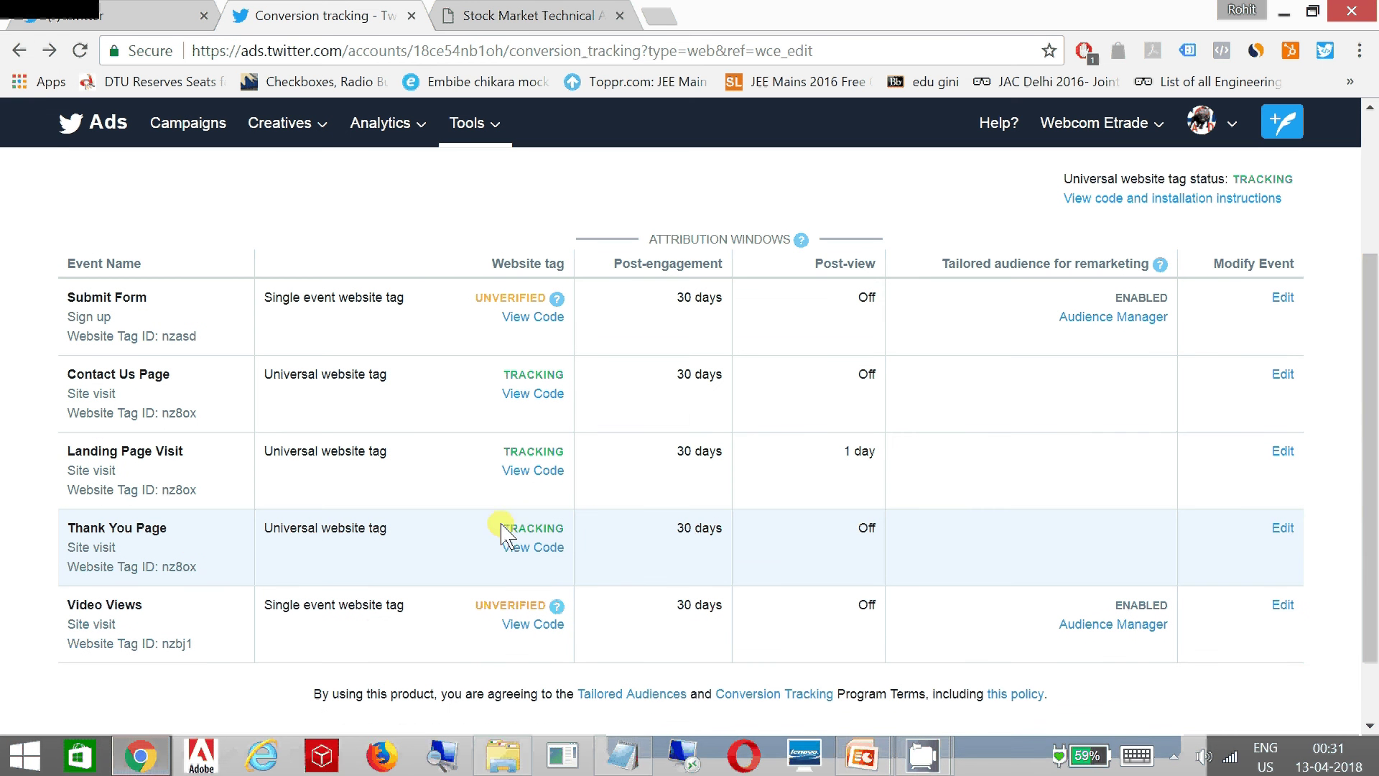
{"action": "left_click_drag", "start_coordinate": [264, 528], "coordinate": [388, 528]}
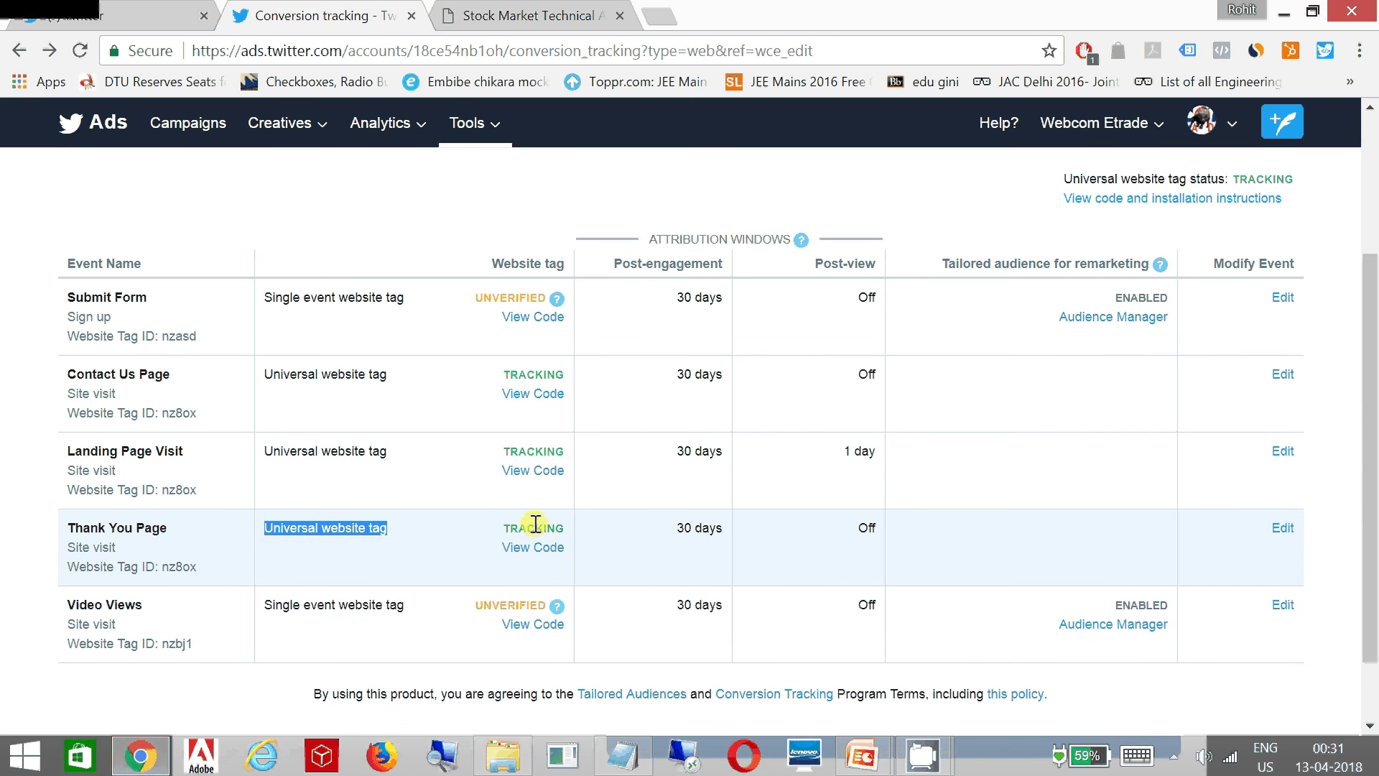
{"action": "mouse_move", "coordinate": [480, 508]}
{"action": "left_mouse_down"}
{"action": "mouse_move", "coordinate": [581, 568]}
{"action": "mouse_move", "coordinate": [532, 528]}
{"action": "left_mouse_up"}
{"action": "key", "text": "Escape"}
{"action": "left_click", "coordinate": [463, 14]}
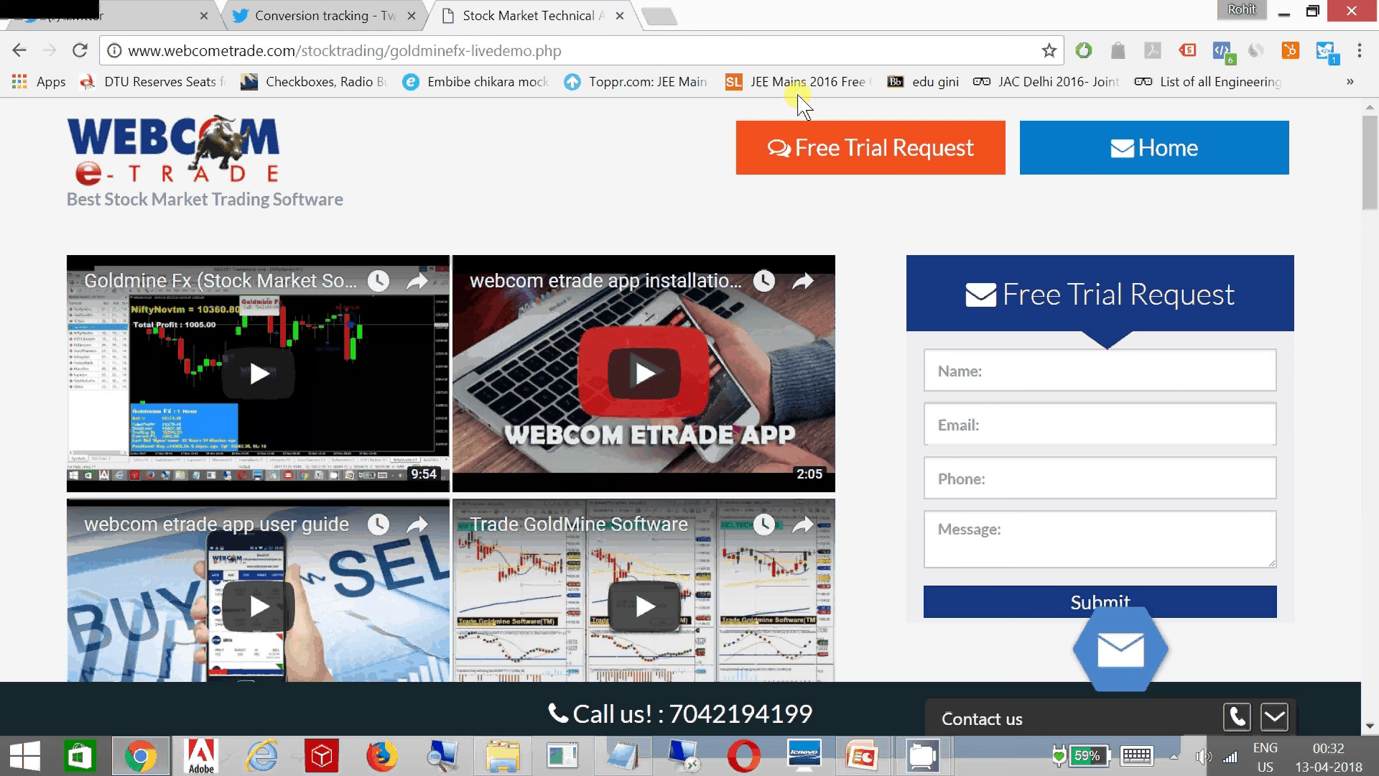
{"action": "left_click", "coordinate": [1325, 50]}
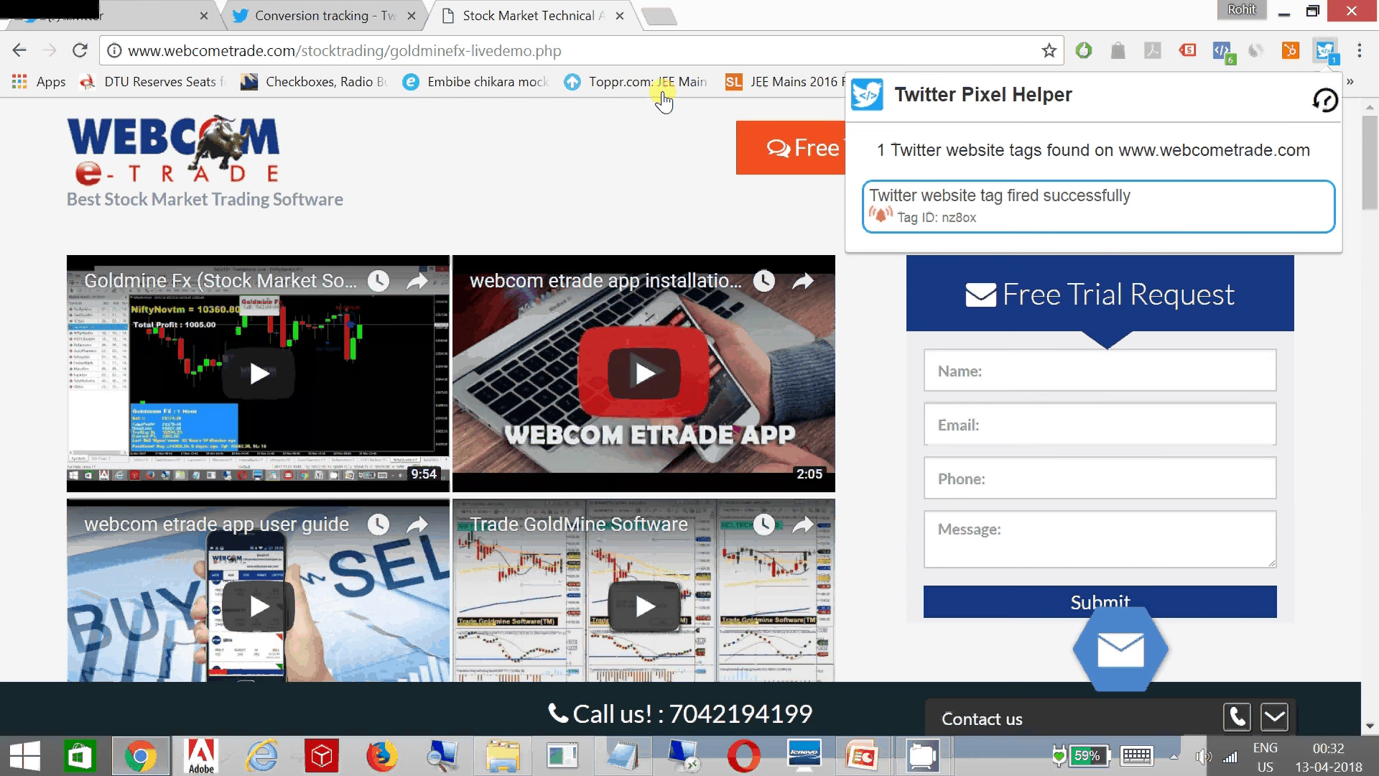
{"action": "left_click", "coordinate": [316, 15]}
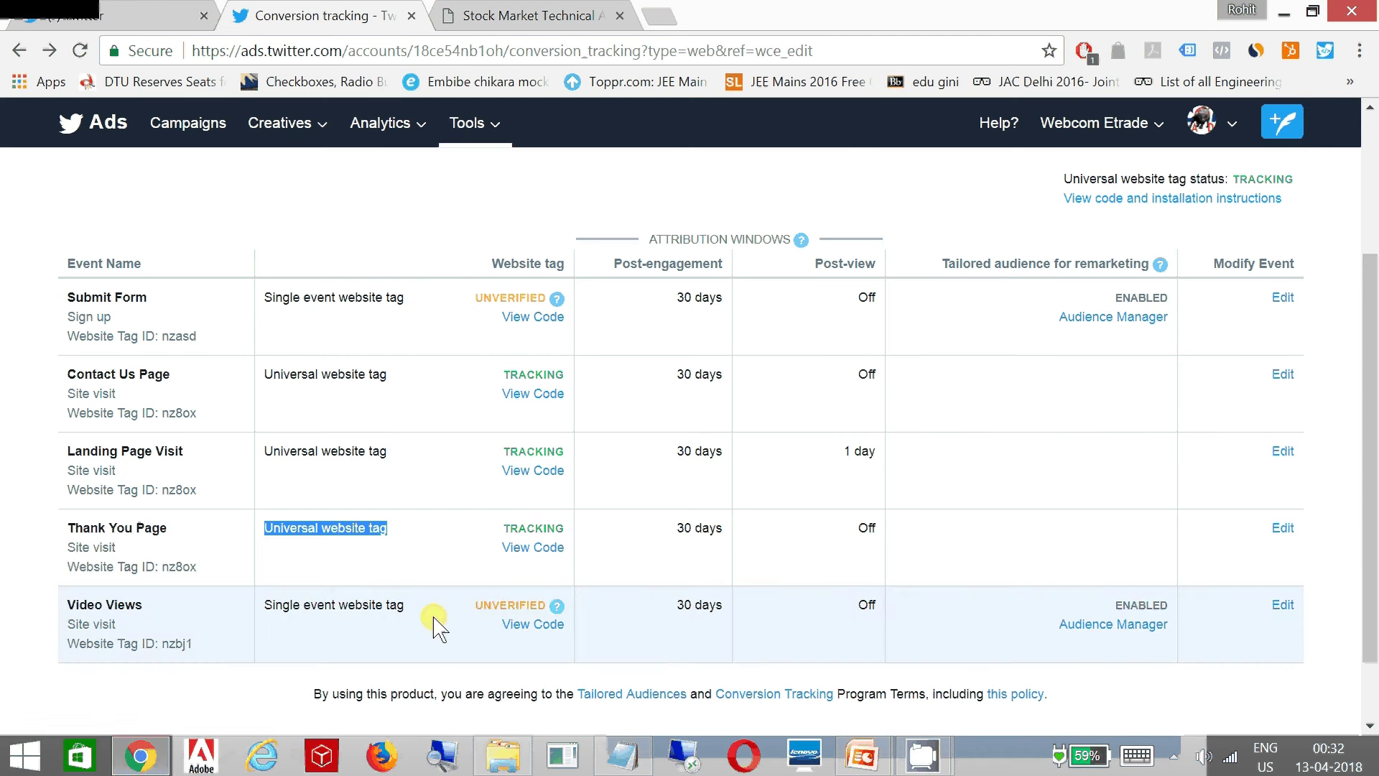
- Open Audience manager, mark the Video Views audience and its Apr 13, 2018 date, then minimize Chrome
{"action": "left_click", "coordinate": [474, 124]}
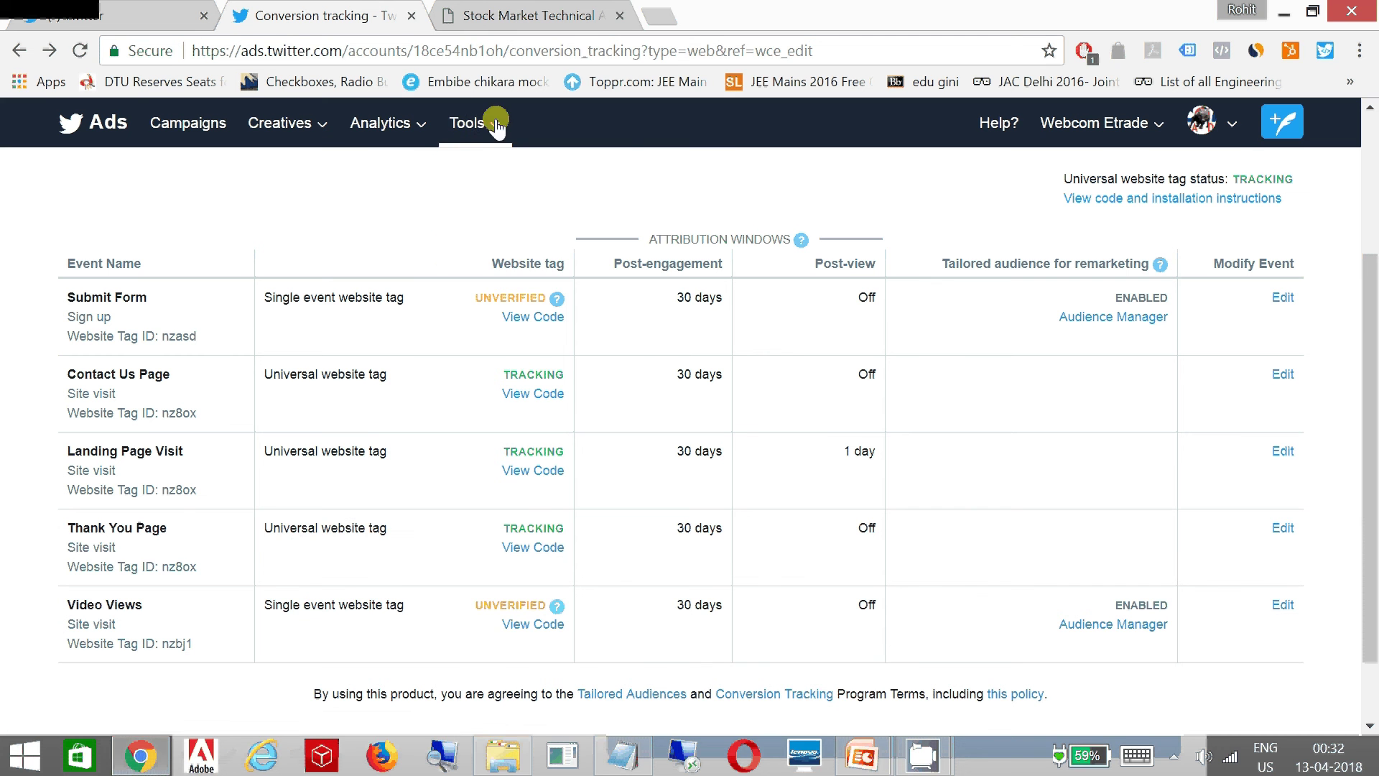
{"action": "left_click", "coordinate": [496, 191]}
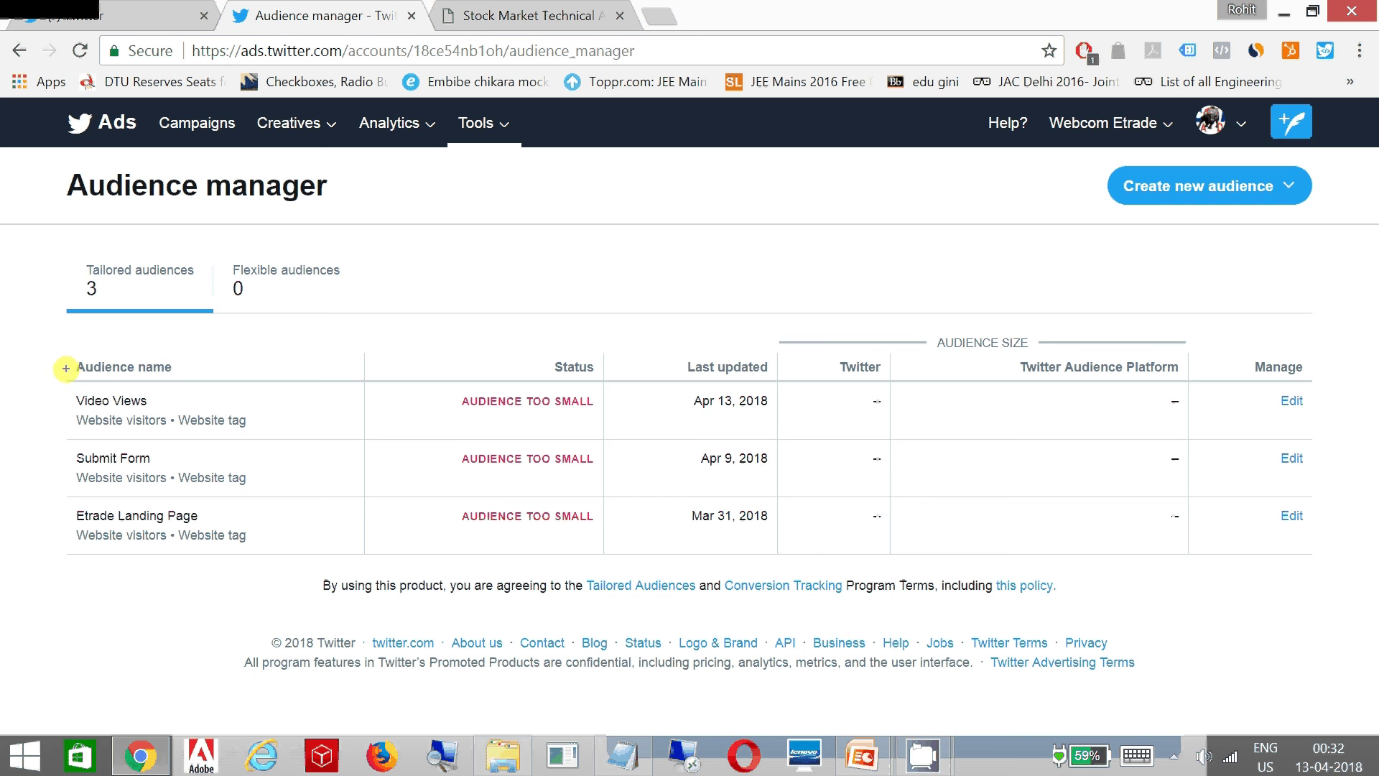
{"action": "left_click_drag", "start_coordinate": [65, 360], "coordinate": [259, 438]}
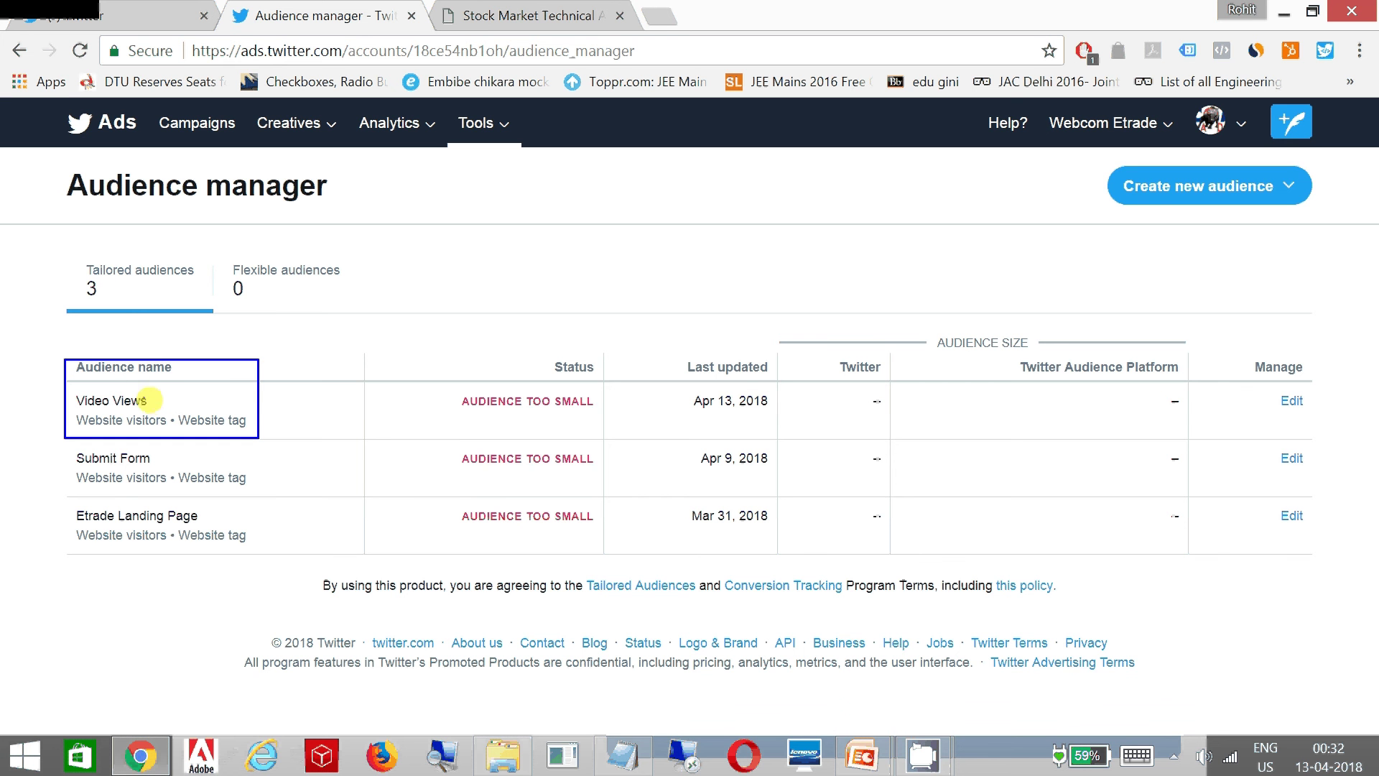
{"action": "left_click_drag", "start_coordinate": [145, 401], "coordinate": [188, 384]}
{"action": "left_click_drag", "start_coordinate": [707, 380], "coordinate": [686, 379]}
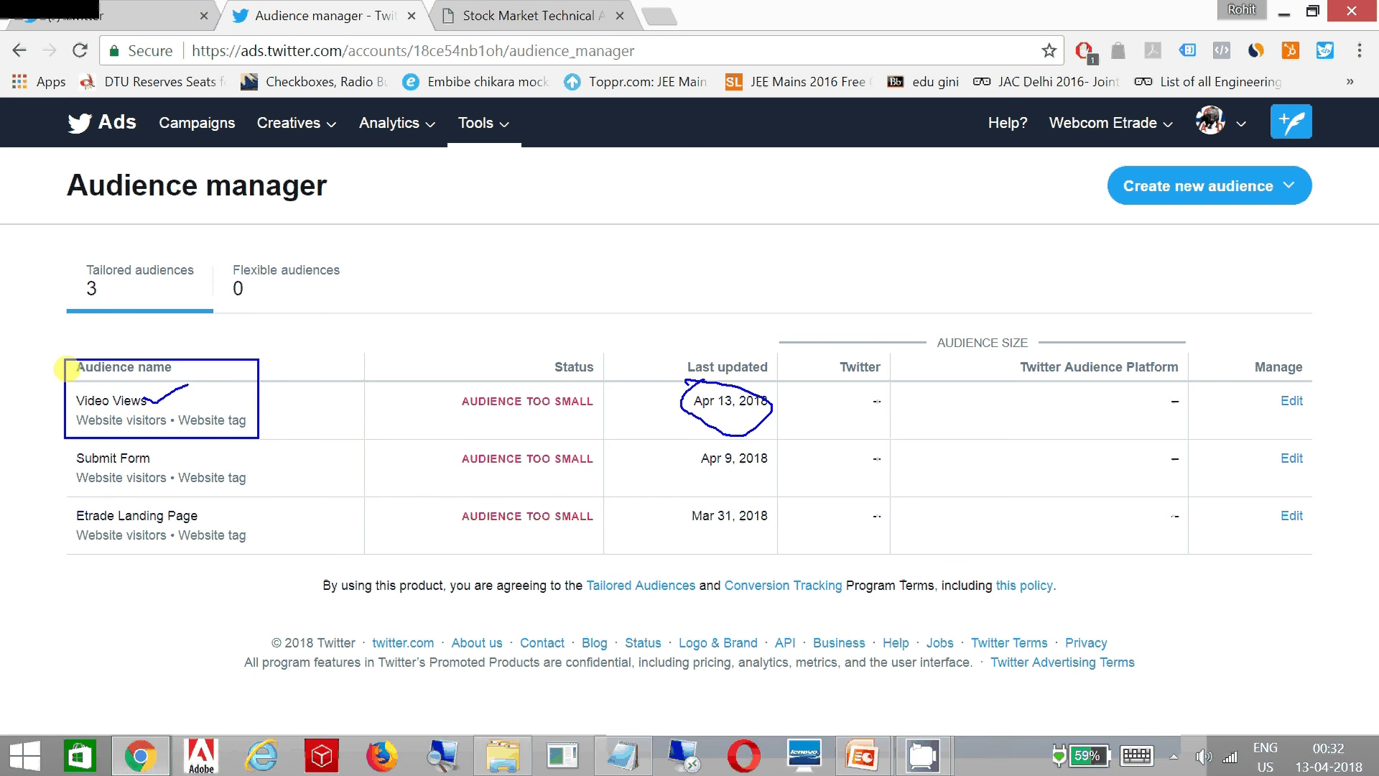
{"action": "key", "text": "Escape"}
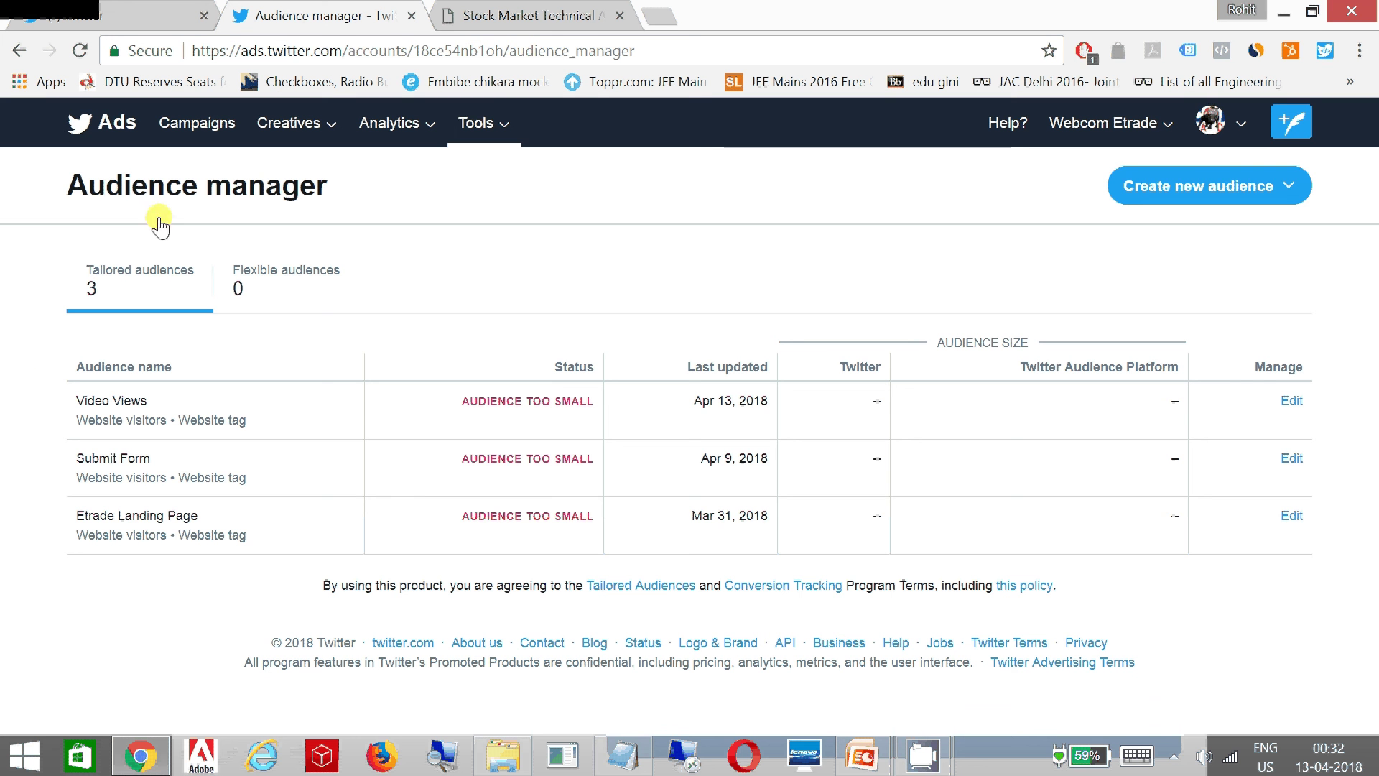
{"action": "left_click", "coordinate": [1286, 13]}
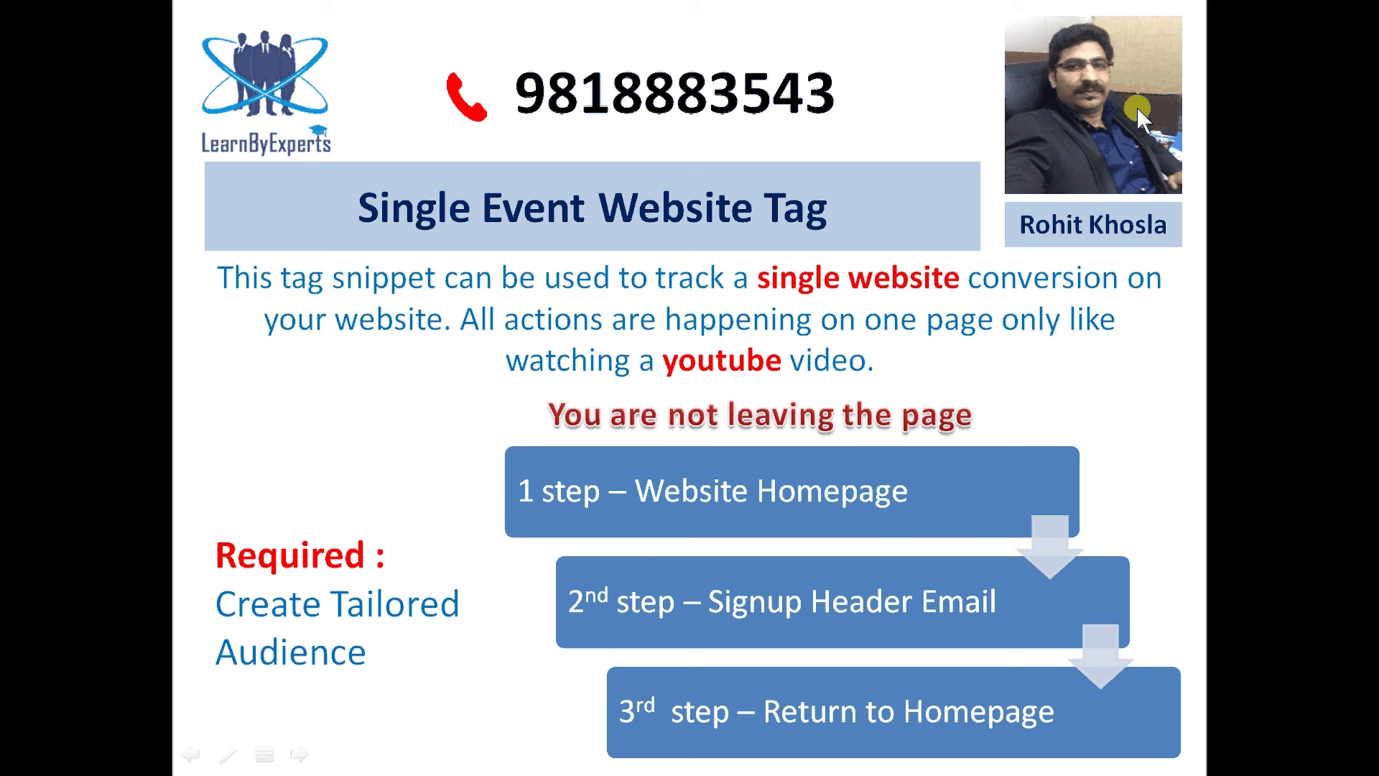
{"action": "left_click", "coordinate": [853, 380]}
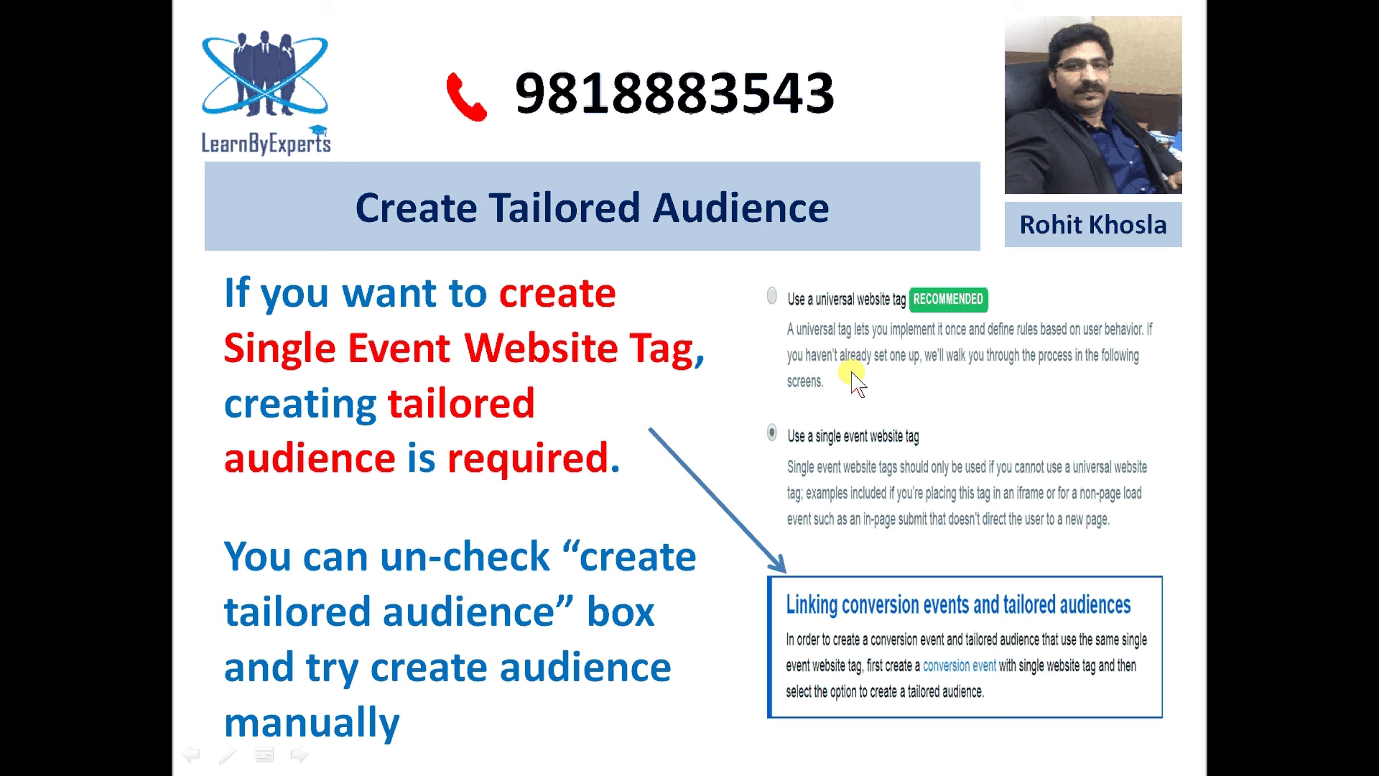
{"action": "key", "text": "Left"}
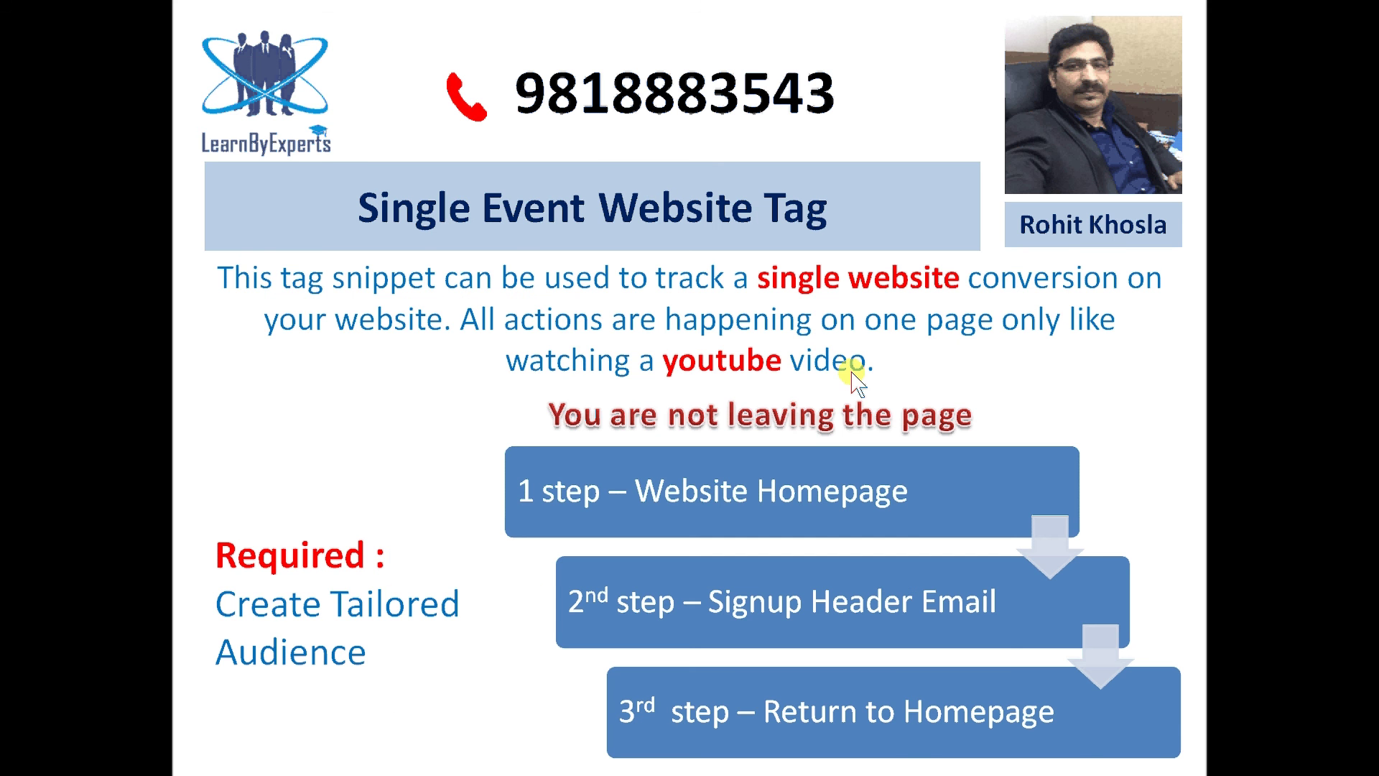